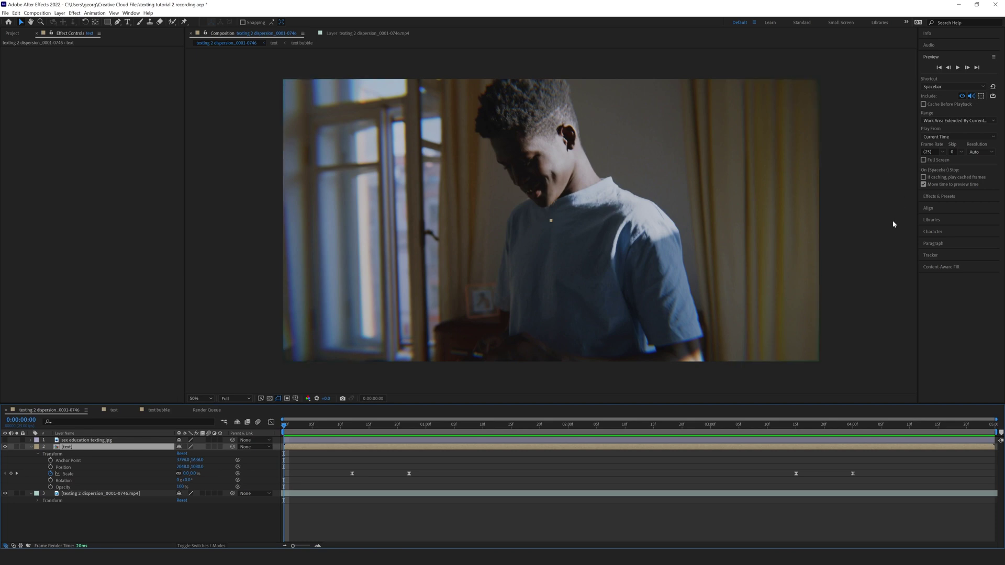
Play and stop the bubble's pop-up preview, then drag the playhead back to about 0:00:01:18
{"action": "key", "text": "space"}
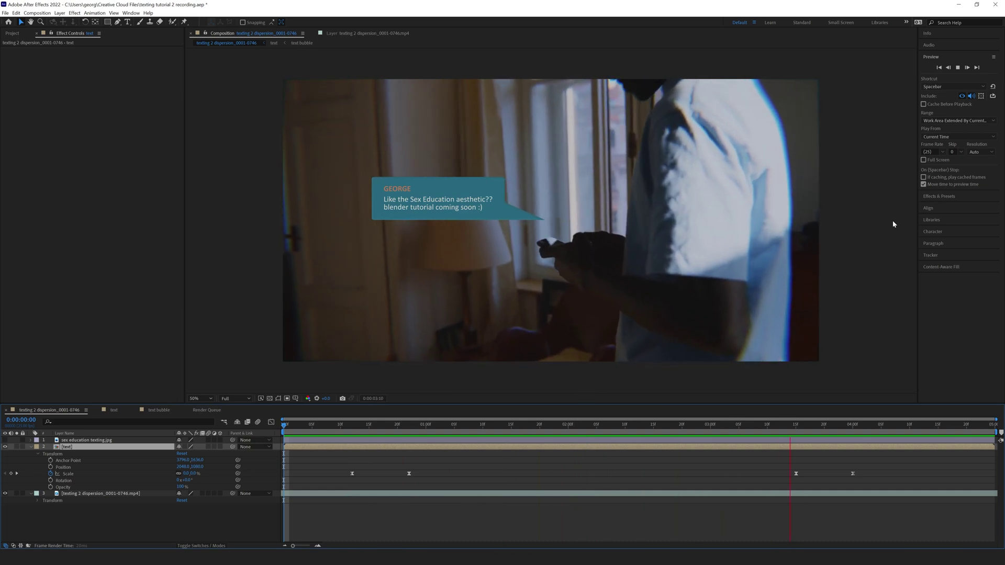
{"action": "key", "text": "space"}
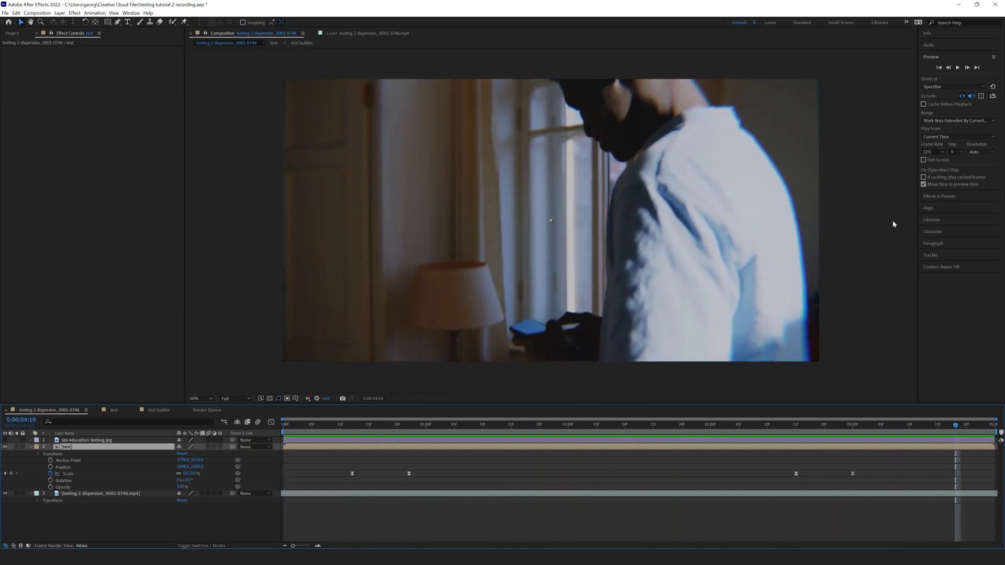
{"action": "left_click_drag", "start_coordinate": [955, 425], "coordinate": [528, 427]}
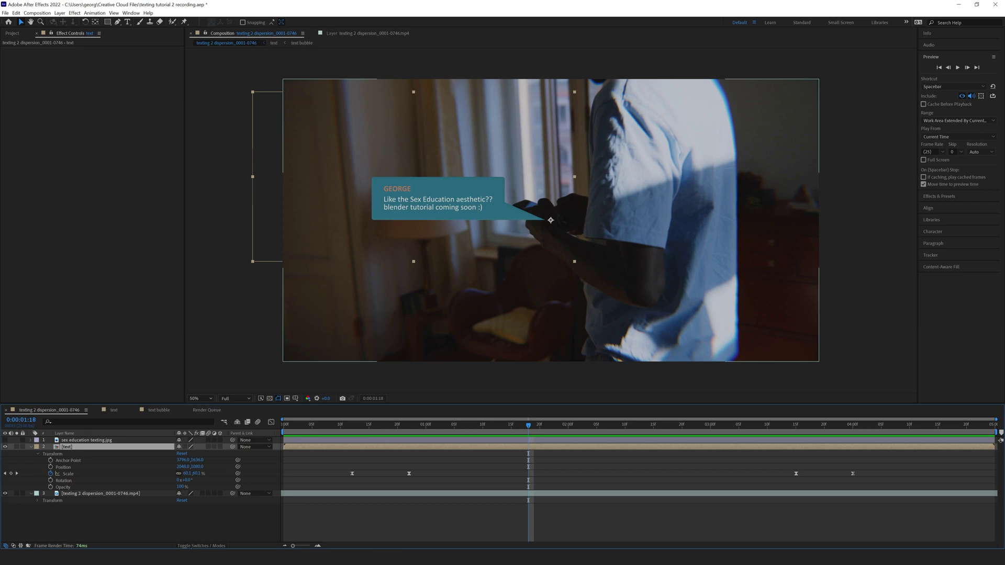
{"action": "left_click", "coordinate": [5, 440]}
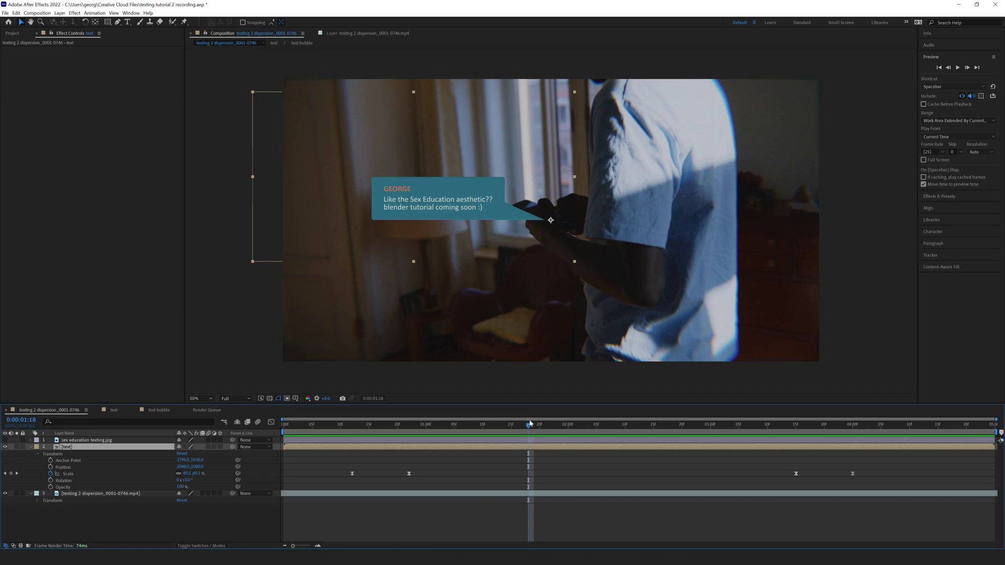
{"action": "left_click_drag", "start_coordinate": [529, 425], "coordinate": [501, 450]}
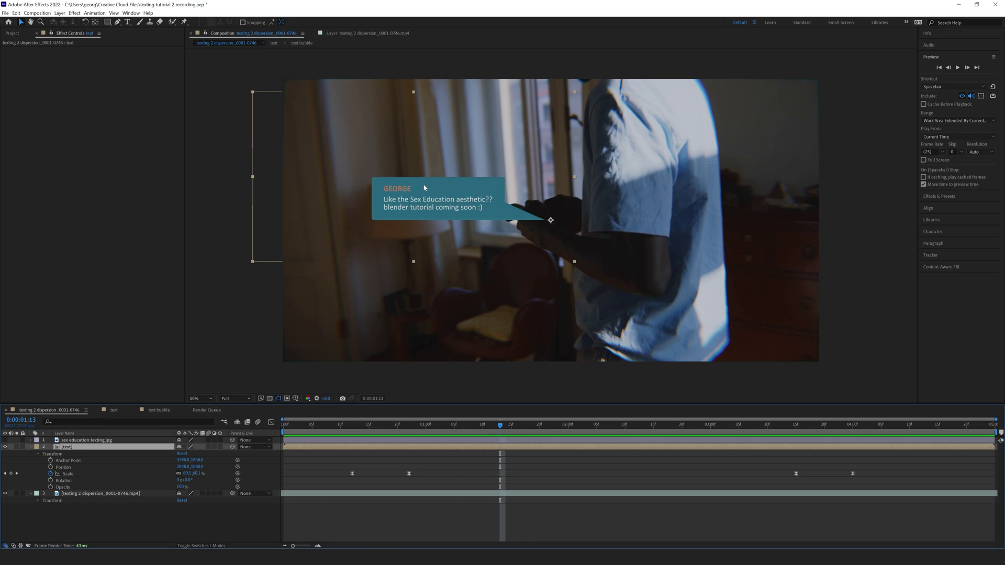
{"action": "left_click", "coordinate": [5, 440]}
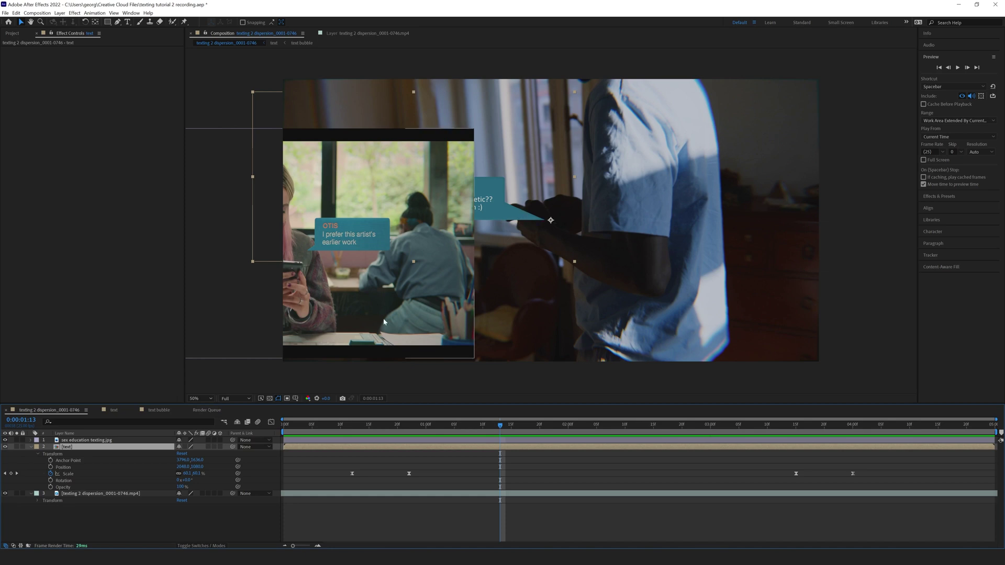
{"action": "left_click", "coordinate": [5, 440]}
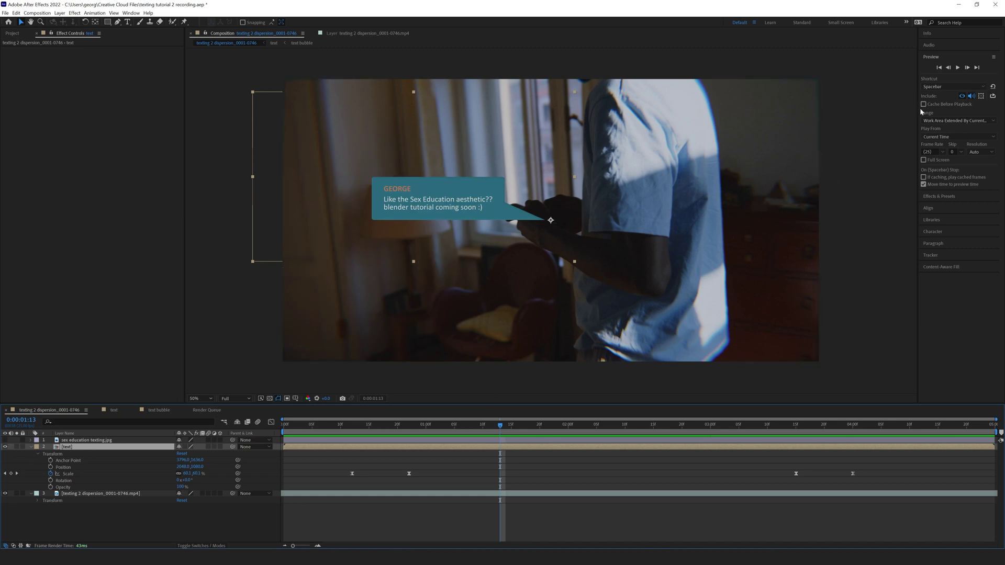
Search Effects & Presets for noise and apply Turbulent Noise to the bubble layer
{"action": "left_click", "coordinate": [937, 196]}
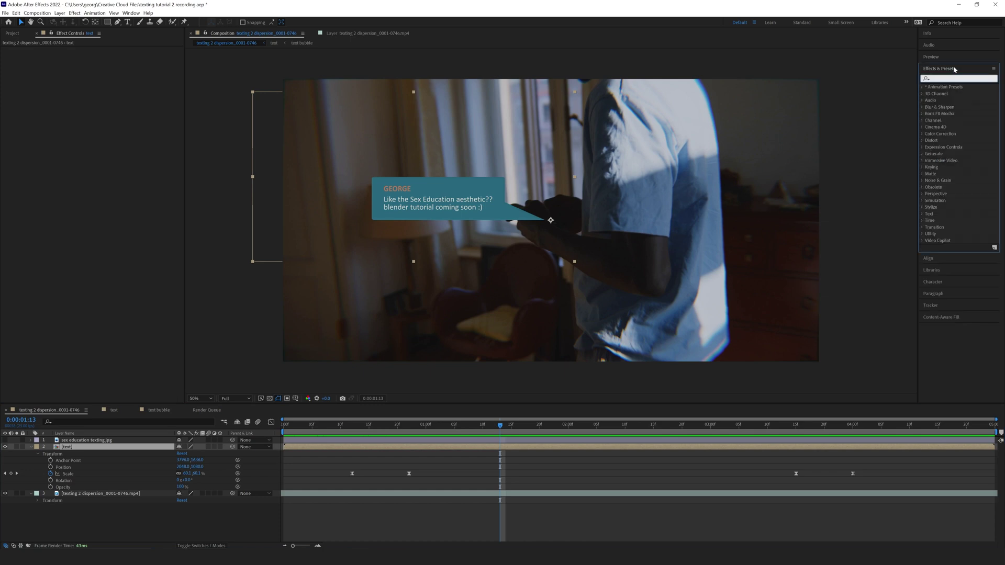
{"action": "type", "text": "noise"}
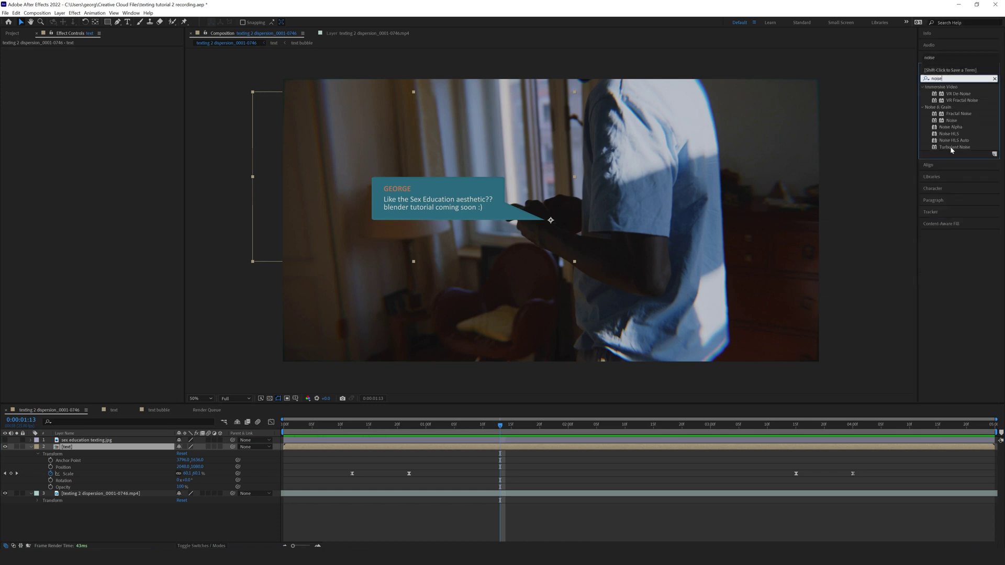
{"action": "left_click_drag", "start_coordinate": [952, 149], "coordinate": [459, 229]}
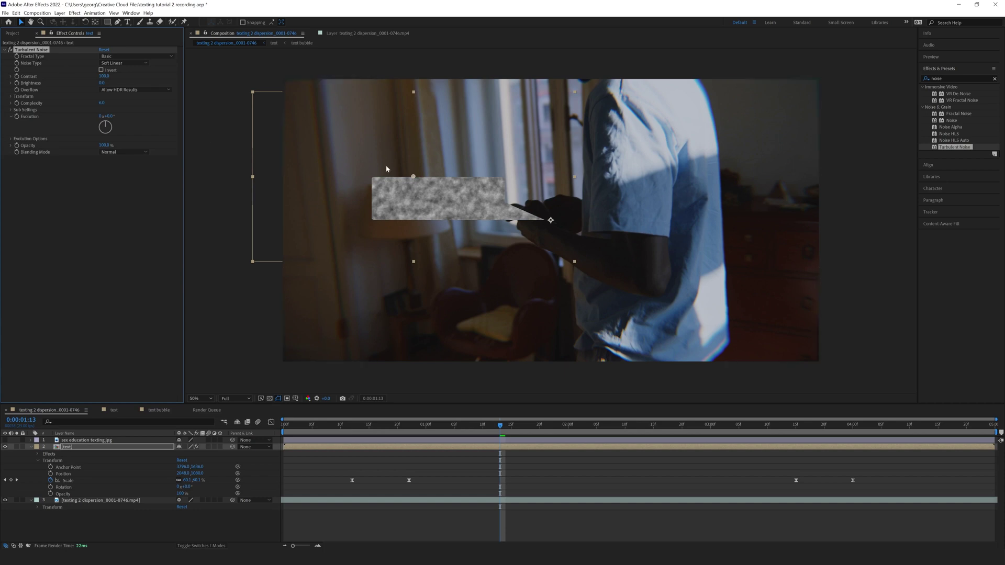
Untick Uniform Scaling and set the noise Scale Width to 300 and Scale Height to 10
{"action": "left_click", "coordinate": [10, 96]}
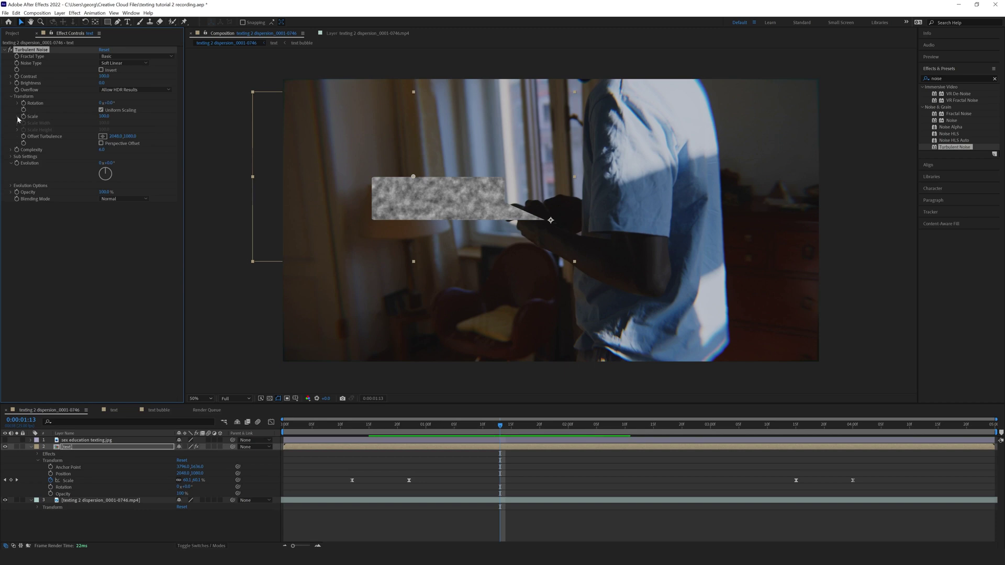
{"action": "left_click", "coordinate": [117, 111]}
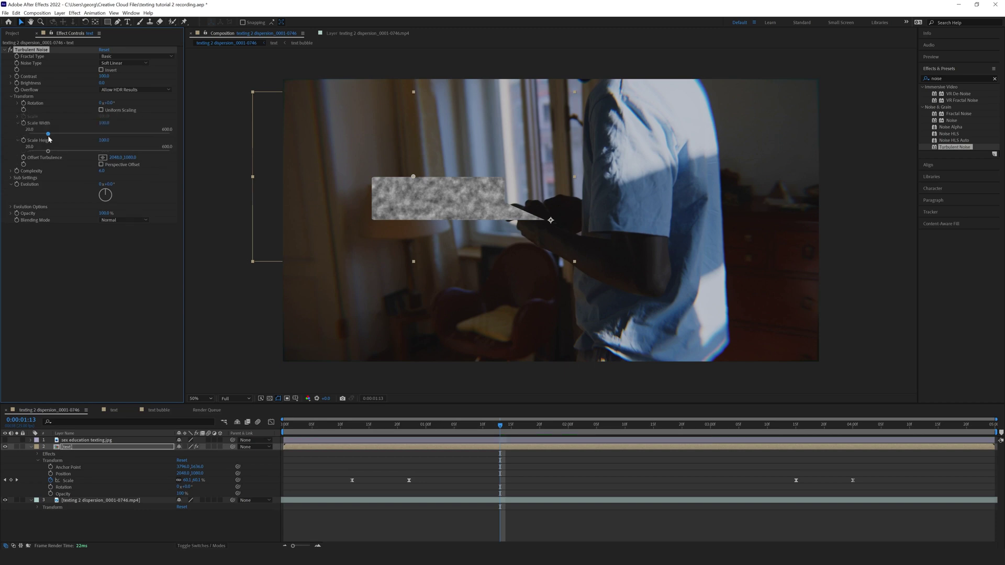
{"action": "left_click", "coordinate": [104, 123]}
{"action": "type", "text": "300"}
{"action": "key", "text": "Return"}
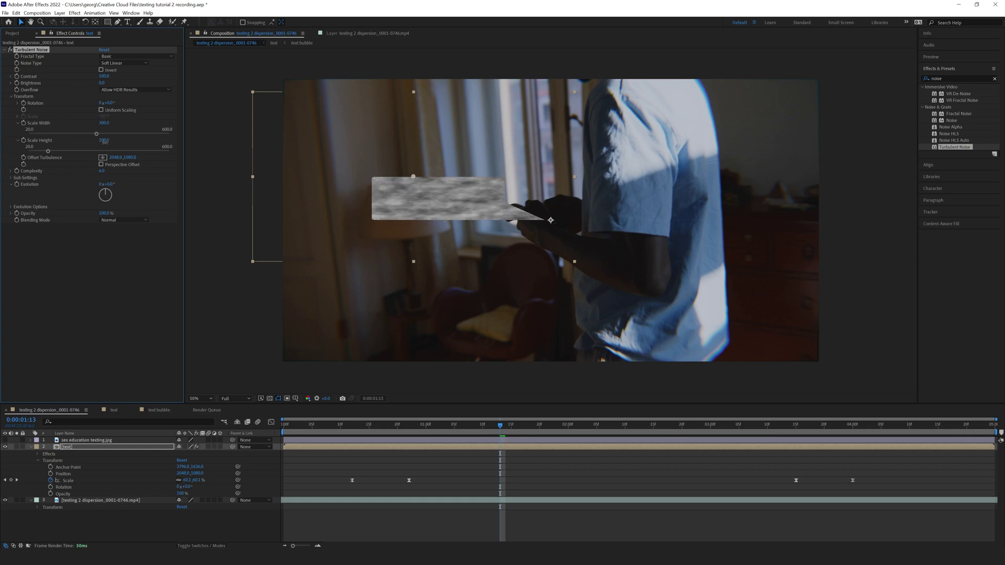
{"action": "left_click", "coordinate": [103, 139]}
{"action": "type", "text": "10"}
{"action": "key", "text": "Return"}
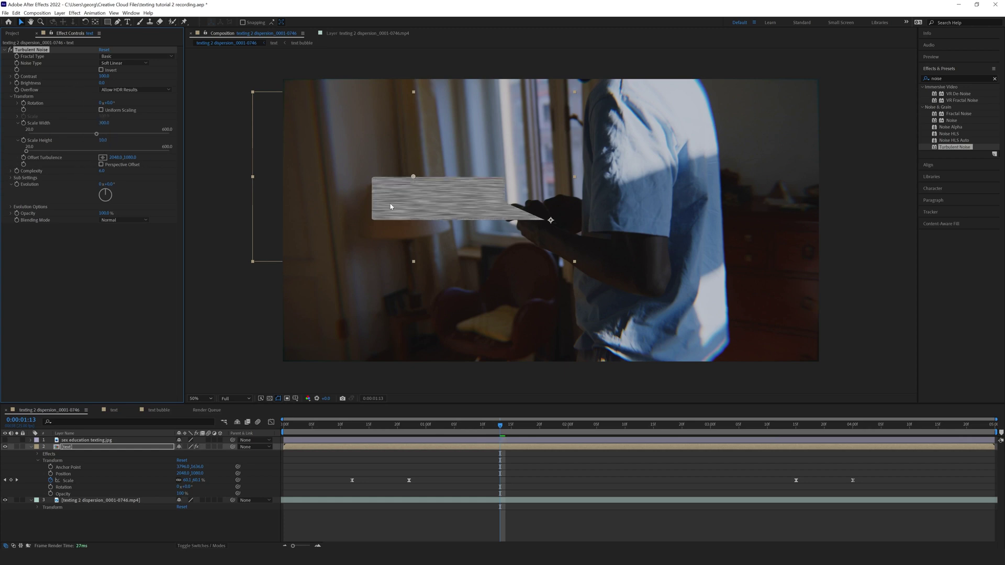
{"action": "key", "text": "slash"}
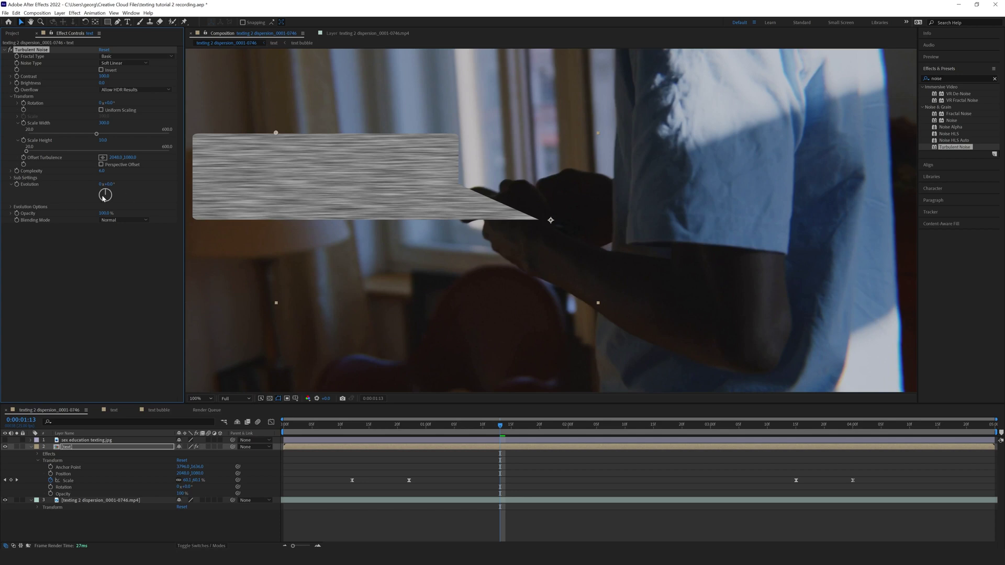
Set the Turbulent Noise blending mode to Multiply, after briefly trying Screen
{"action": "left_click", "coordinate": [115, 220]}
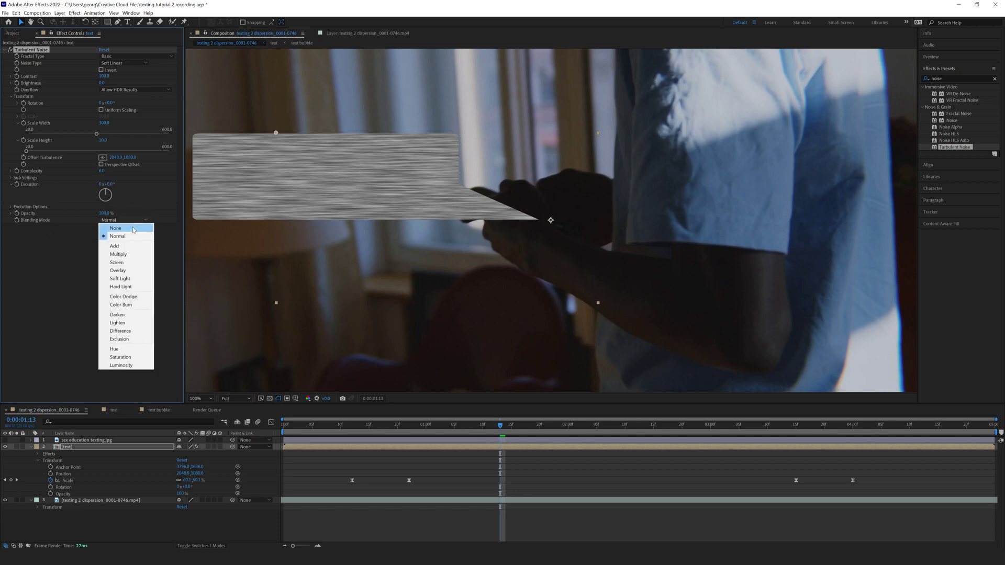
{"action": "left_click", "coordinate": [119, 263]}
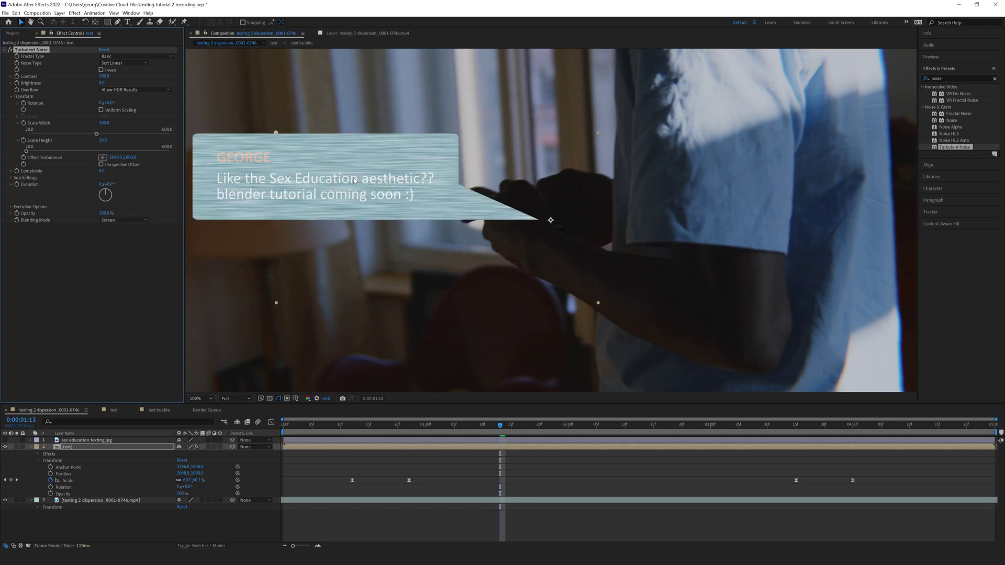
{"action": "left_click", "coordinate": [145, 219]}
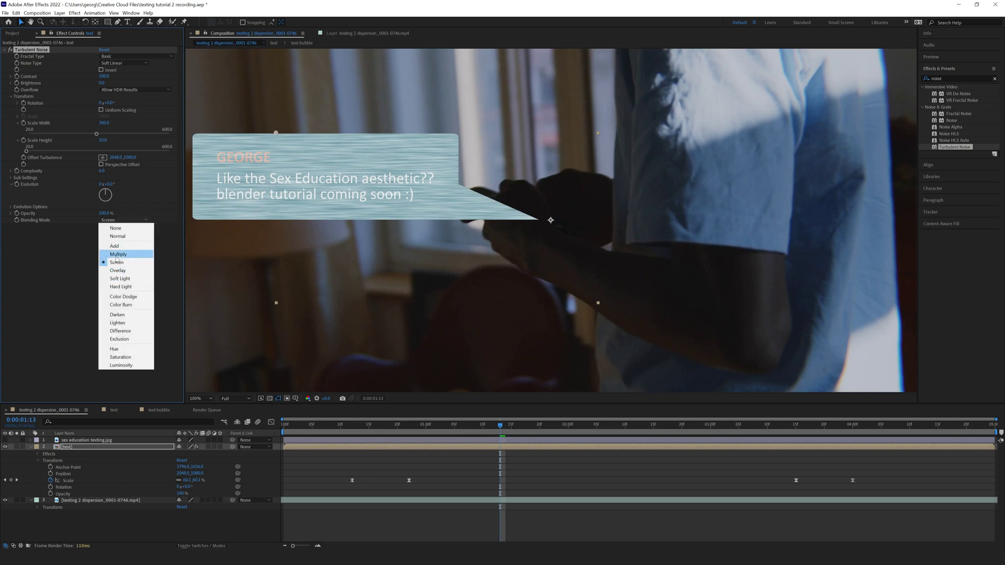
{"action": "left_click", "coordinate": [115, 256]}
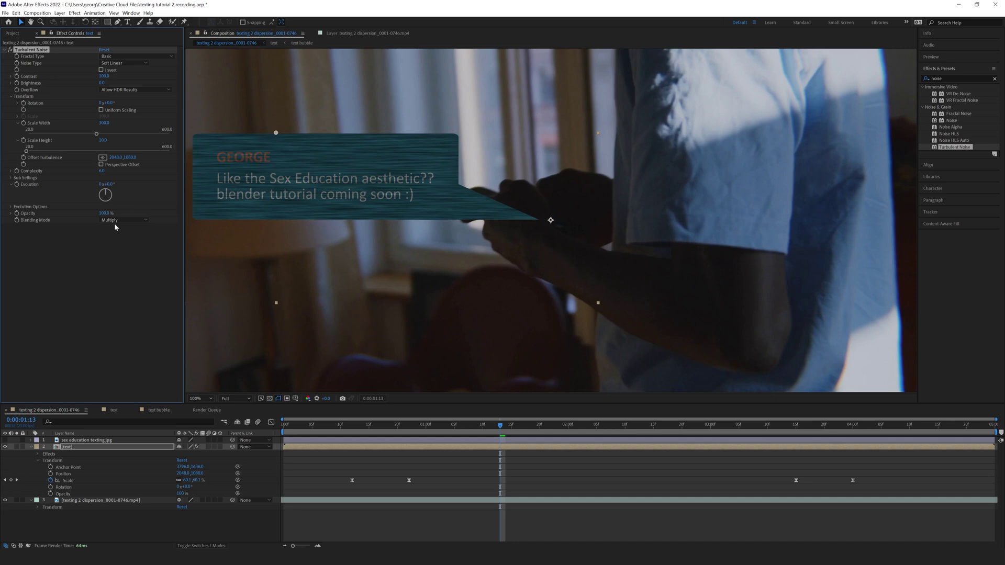
Lower the Turbulent Noise opacity to 15% for a subtle texture
{"action": "left_click", "coordinate": [11, 213]}
{"action": "left_click_drag", "start_coordinate": [169, 225], "coordinate": [40, 227]}
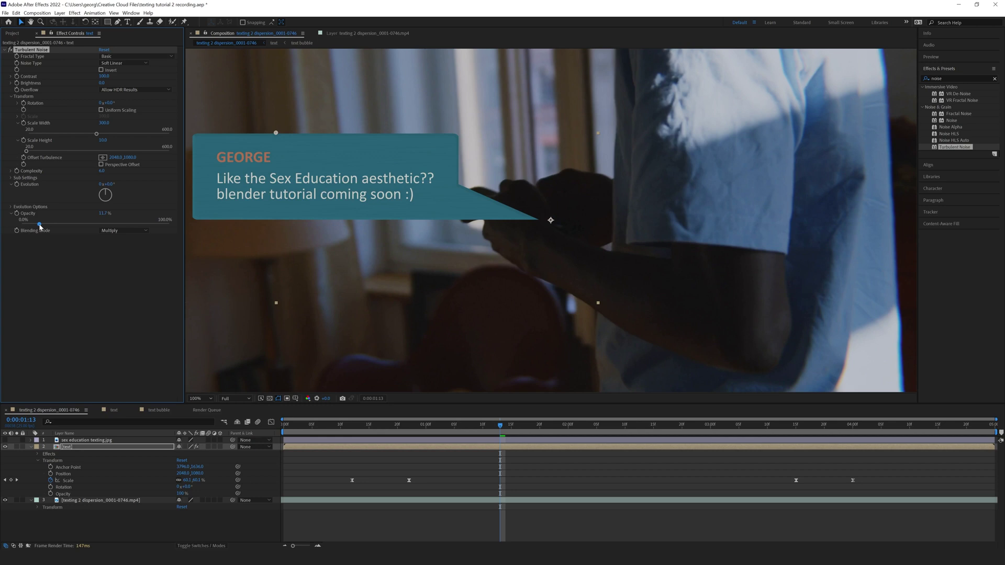
{"action": "left_click", "coordinate": [104, 213]}
{"action": "type", "text": "515"}
{"action": "key", "text": "Return"}
{"action": "scroll", "coordinate": [466, 236], "scroll_direction": "down", "scroll_amount": 2}
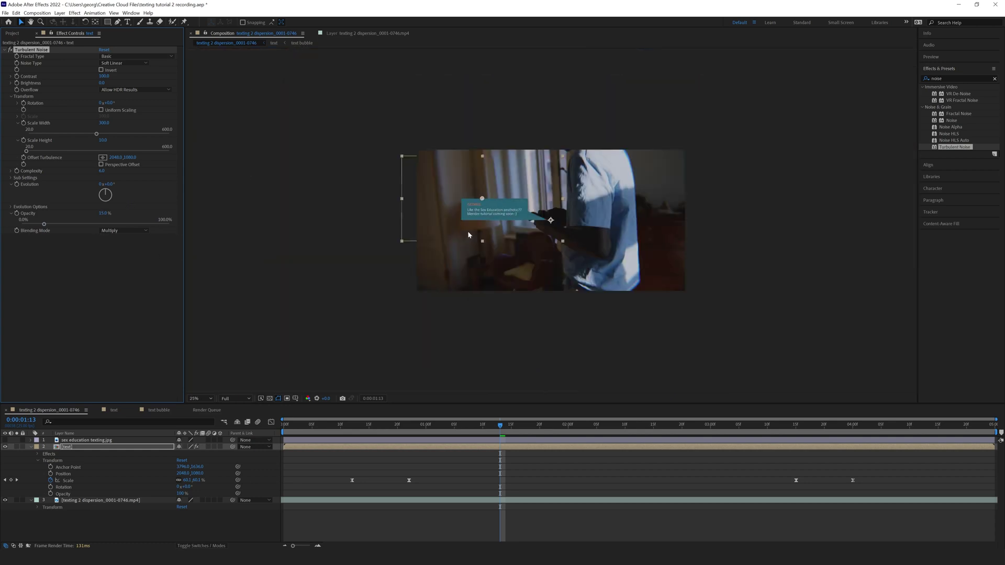
{"action": "key", "text": "period"}
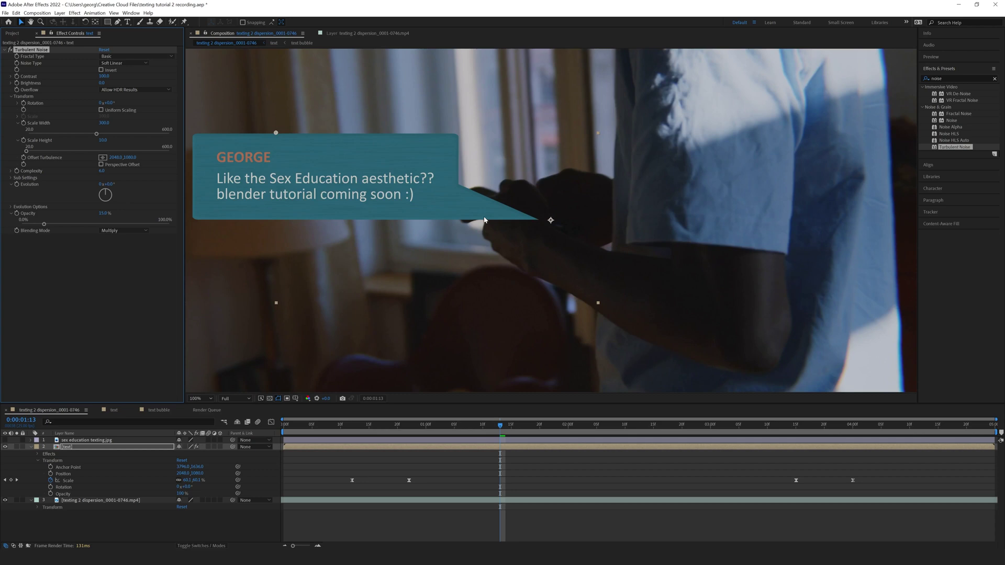
{"action": "key", "text": "comma"}
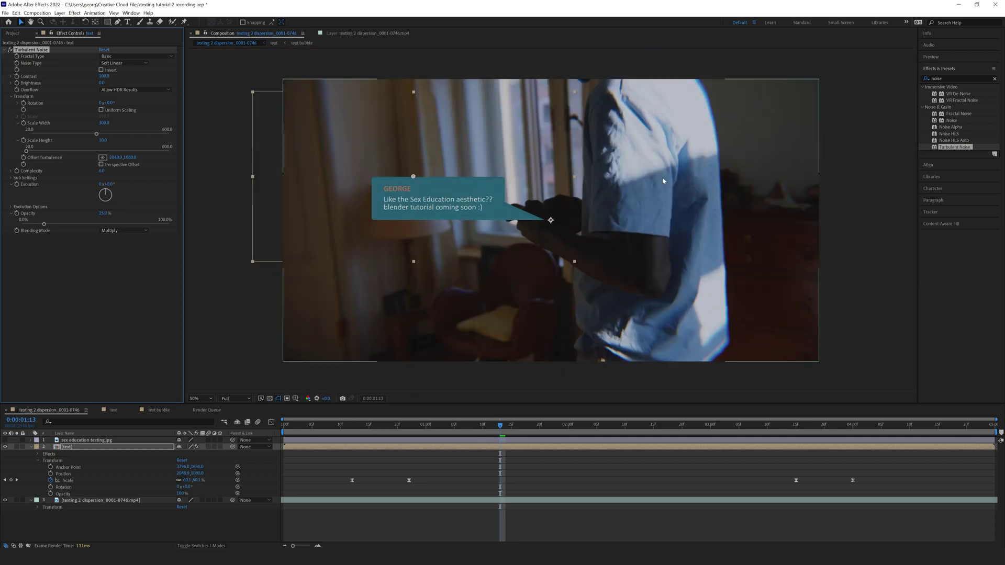
{"action": "key", "text": "period"}
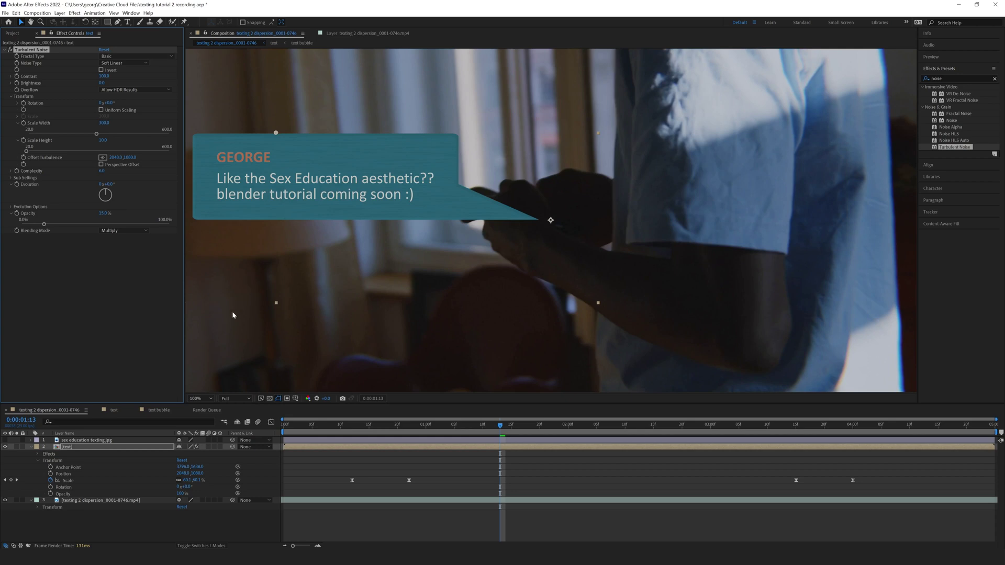
Switch to the text composition and select the GEORGE text layer
{"action": "left_click", "coordinate": [115, 411]}
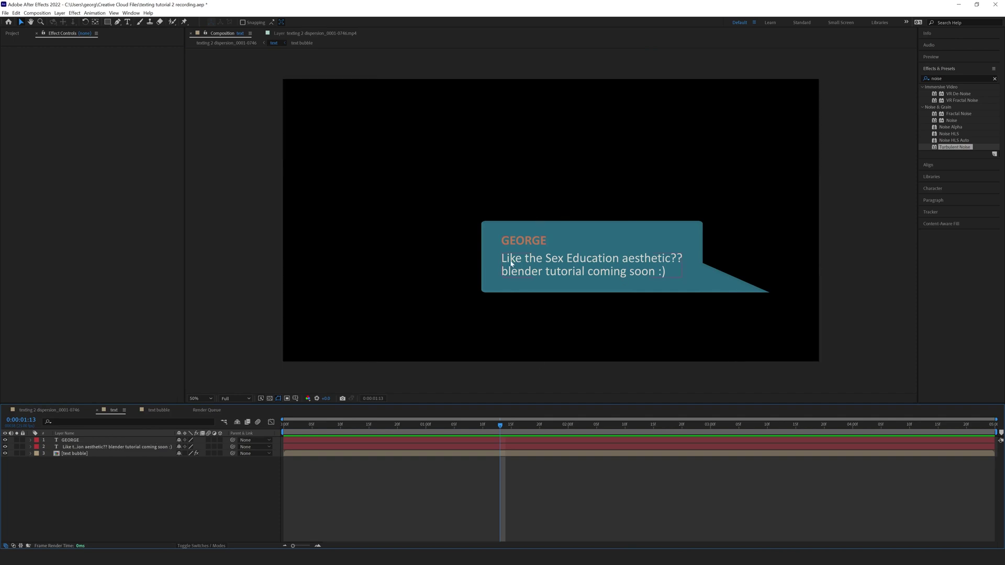
{"action": "left_click", "coordinate": [70, 443]}
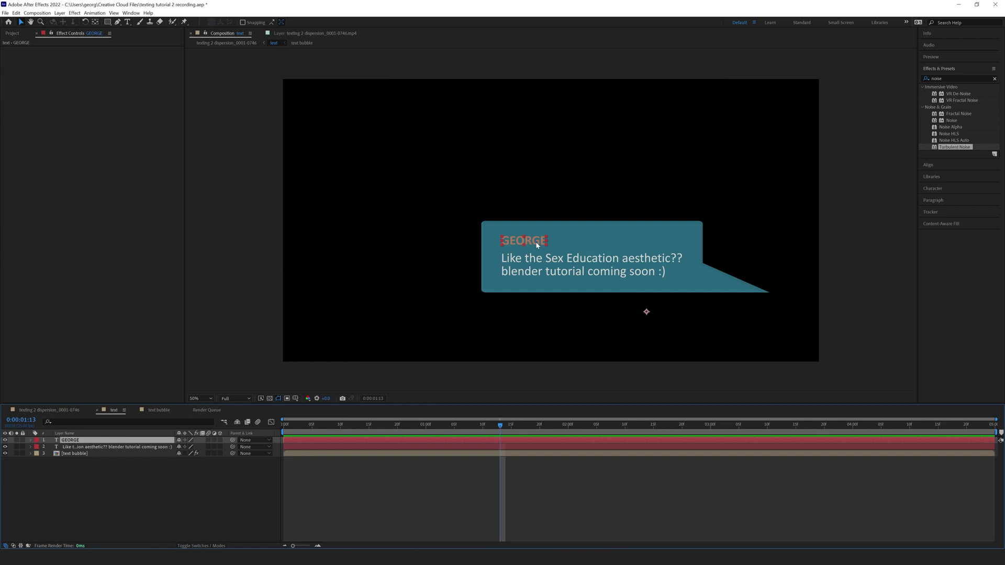
{"action": "left_click", "coordinate": [93, 447]}
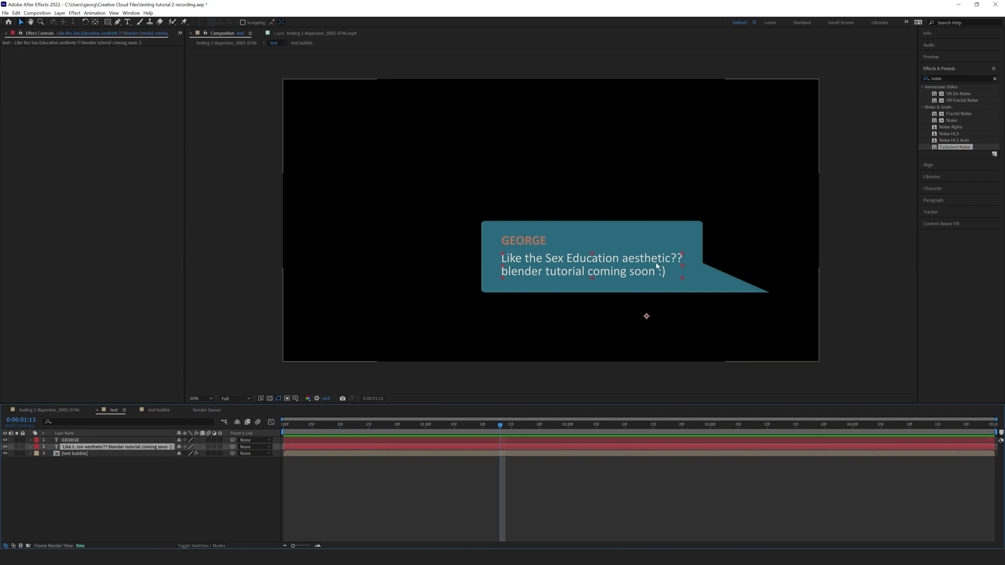
{"action": "left_click", "coordinate": [80, 441]}
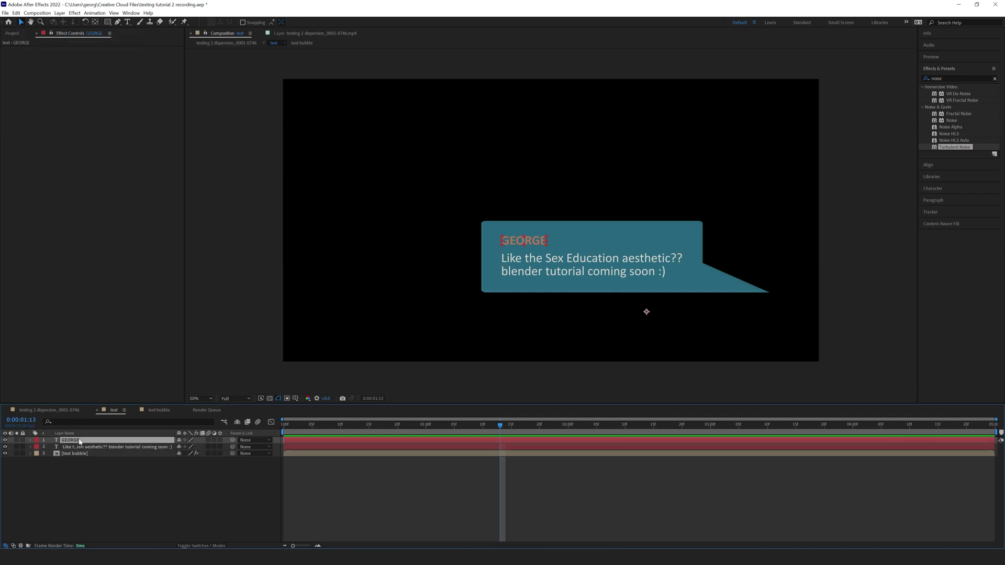
Apply an Inner Shadow layer style to GEORGE from Layer > Layer Styles
{"action": "left_click", "coordinate": [59, 12]}
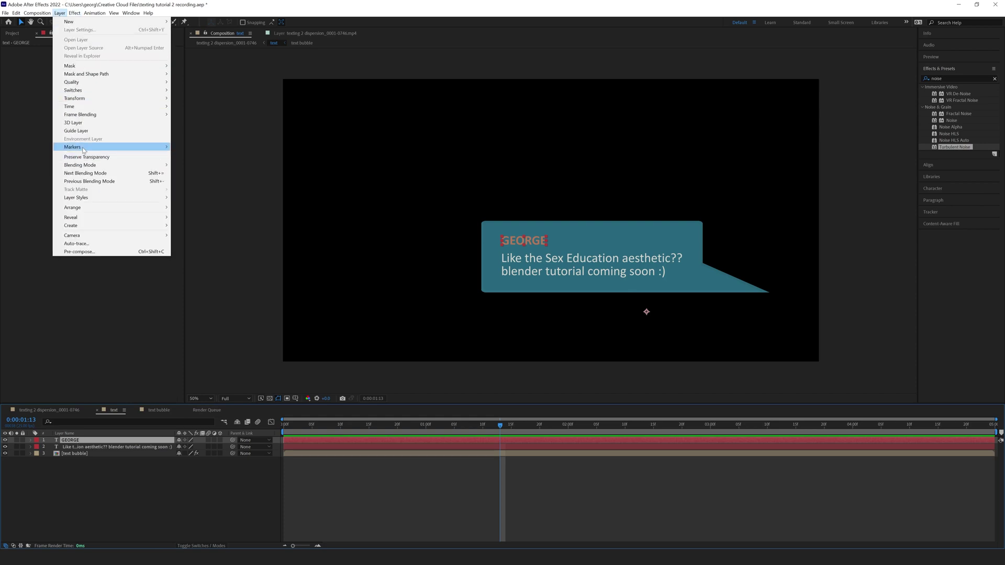
{"action": "mouse_move", "coordinate": [85, 148]}
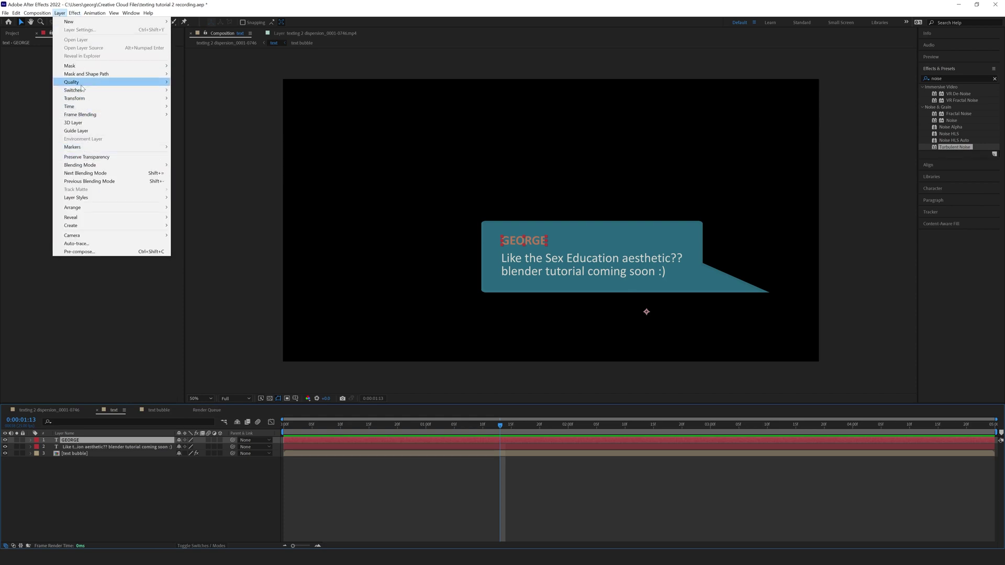
{"action": "left_click", "coordinate": [60, 13]}
{"action": "left_click", "coordinate": [59, 12]}
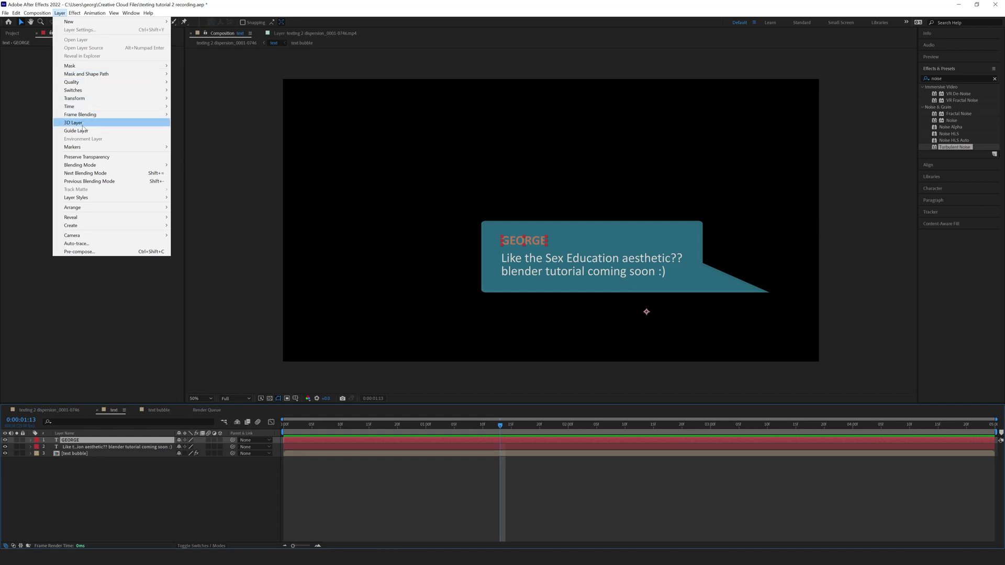
{"action": "mouse_move", "coordinate": [86, 198]}
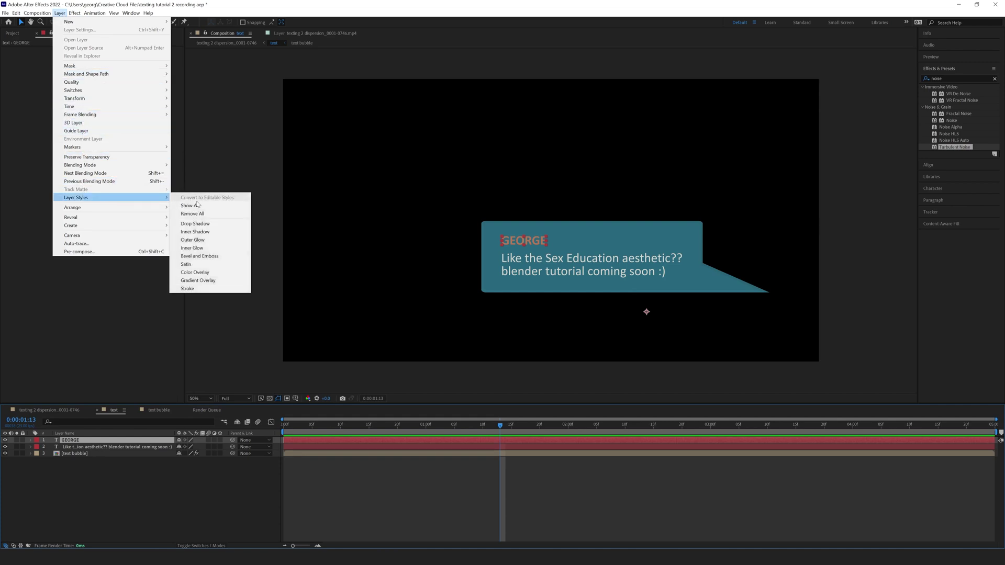
{"action": "left_click", "coordinate": [209, 232]}
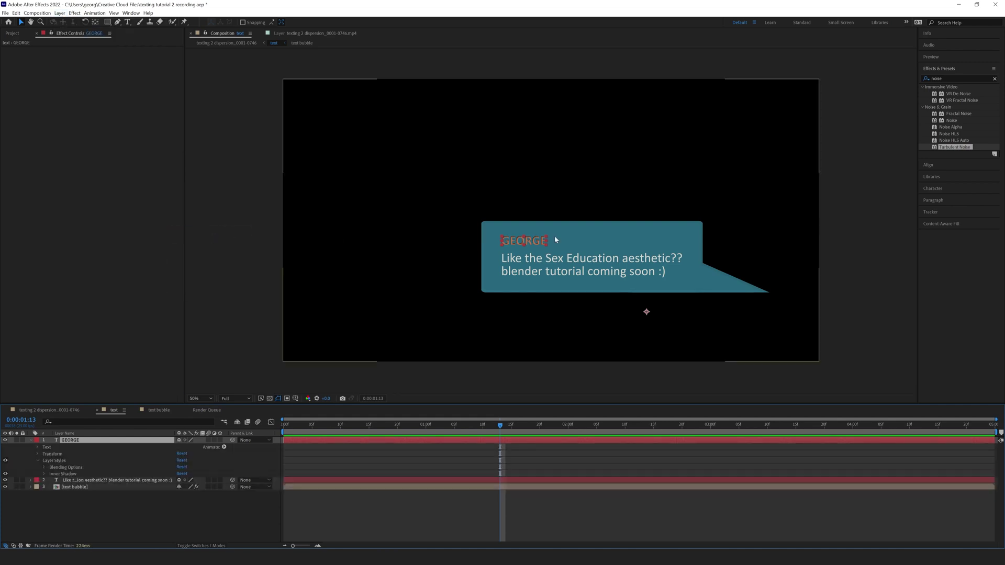
Make the reference jpg layer visible in the dispersion comp, then return to the text composition
{"action": "key", "text": "period"}
{"action": "key", "text": "period"}
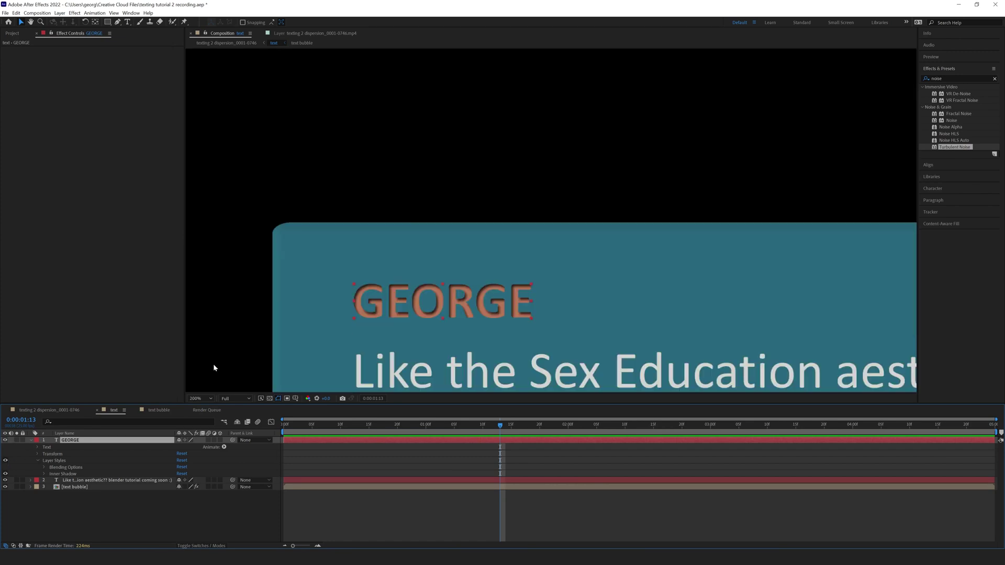
{"action": "left_click", "coordinate": [48, 409]}
{"action": "left_click", "coordinate": [7, 440]}
{"action": "key", "text": "comma"}
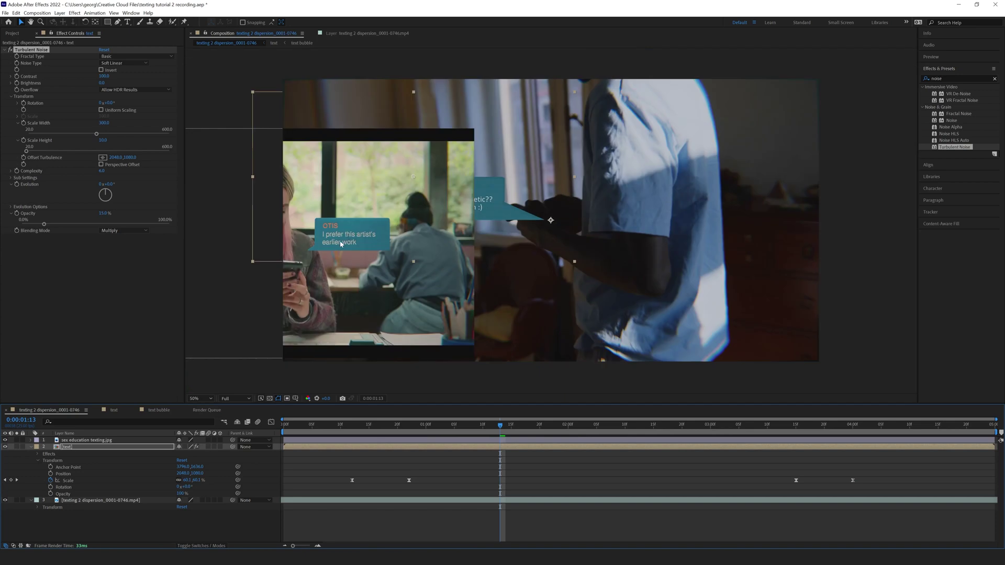
{"action": "scroll", "coordinate": [337, 248], "scroll_direction": "up", "scroll_amount": 3}
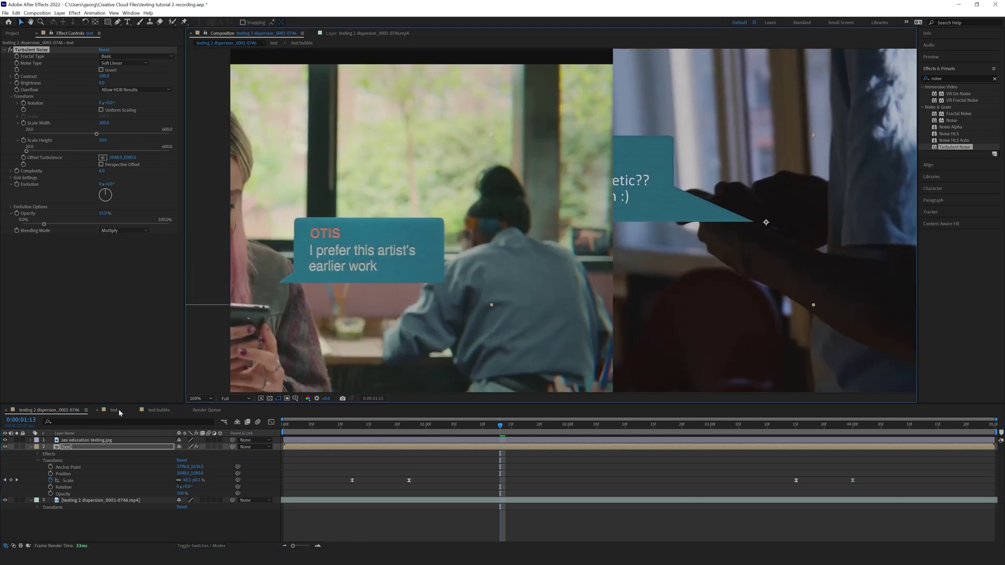
{"action": "left_click", "coordinate": [160, 411]}
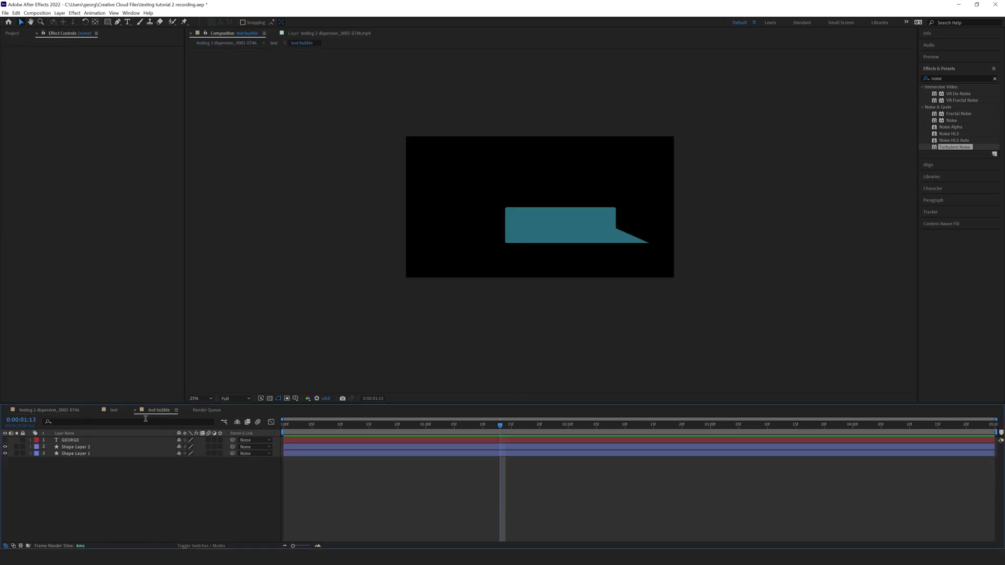
{"action": "left_click", "coordinate": [113, 412]}
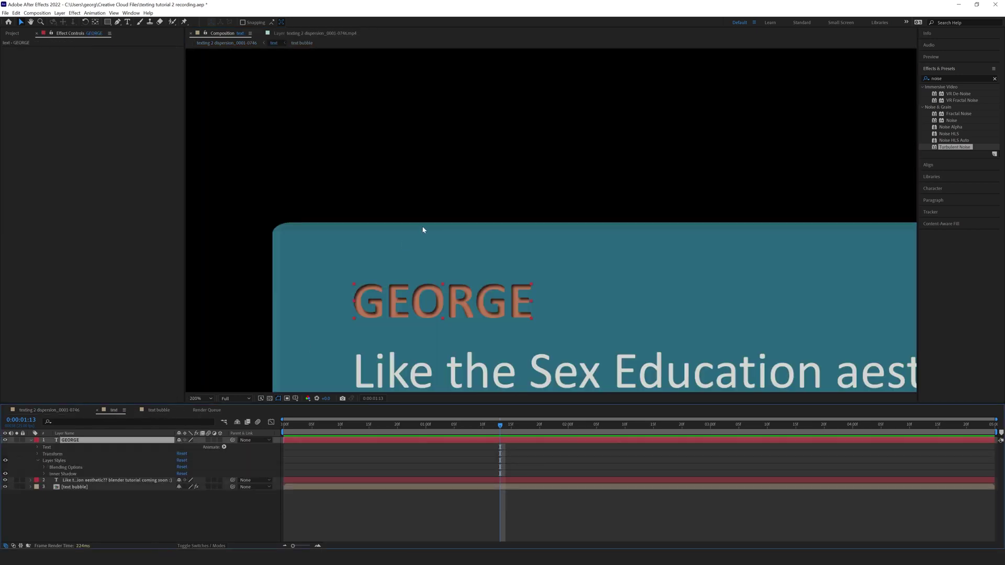
{"action": "key", "text": "period"}
Reveal GEORGE's Inner Shadow settings and set its Opacity to 50%
{"action": "left_click", "coordinate": [38, 460]}
{"action": "left_click", "coordinate": [38, 461]}
{"action": "left_click", "coordinate": [45, 474]}
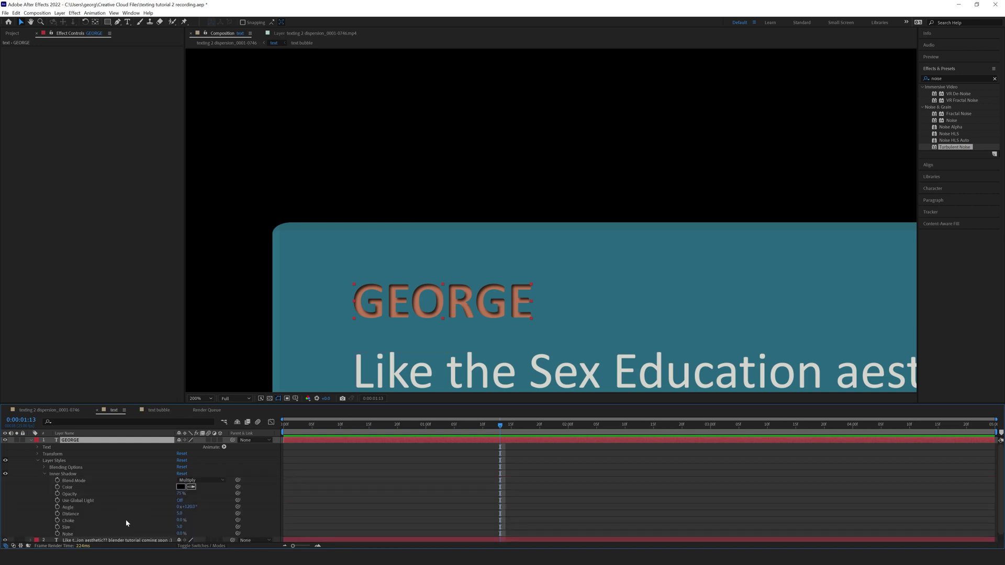
{"action": "scroll", "coordinate": [143, 496], "scroll_direction": "down", "scroll_amount": 1}
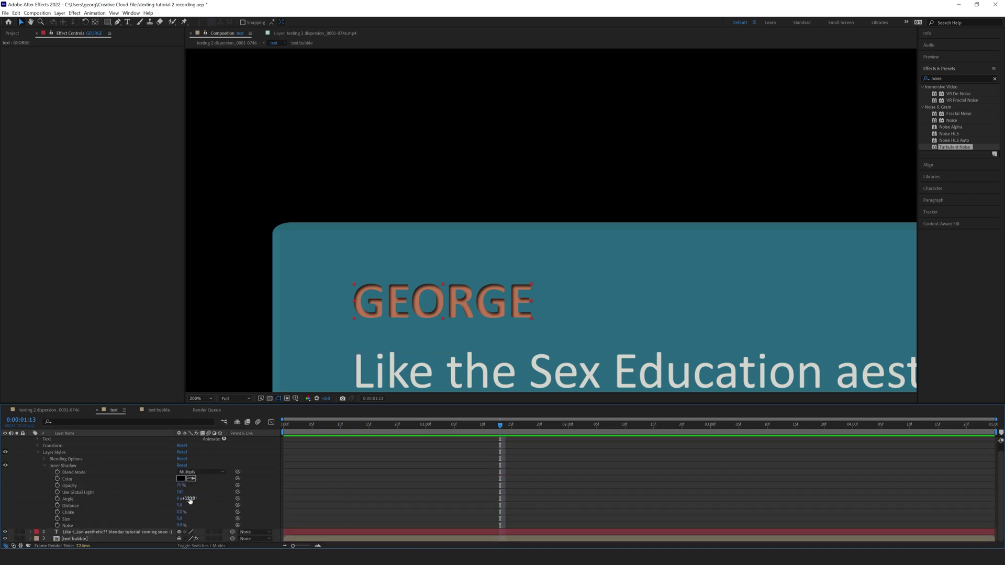
{"action": "key", "text": "comma"}
{"action": "key", "text": "comma"}
{"action": "key", "text": "period"}
{"action": "key", "text": "period"}
{"action": "left_click", "coordinate": [180, 485]}
{"action": "type", "text": "50"}
{"action": "key", "text": "Return"}
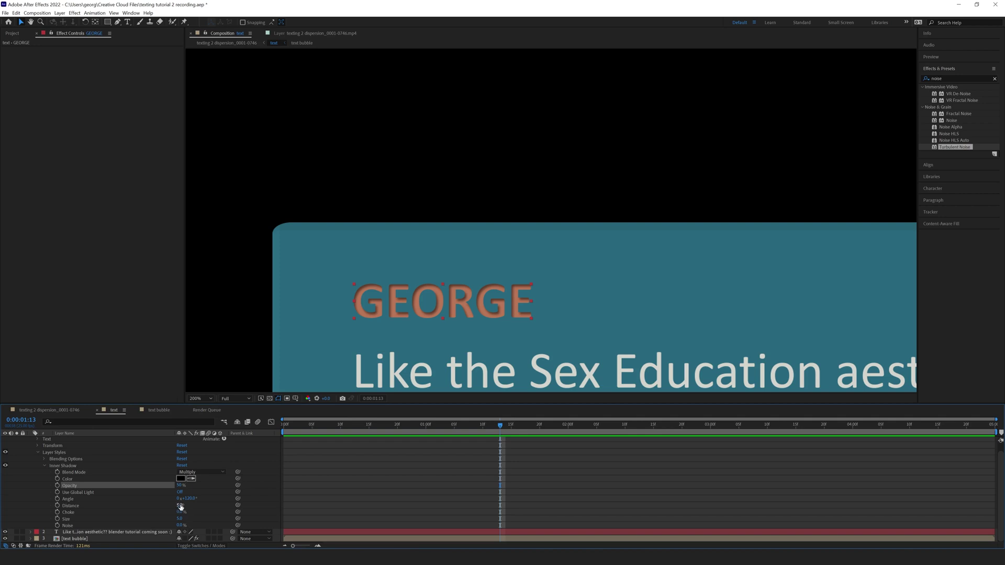
Set the inner shadow Distance to 1.0, Choke to 31% and Size to 8.0
{"action": "left_click_drag", "start_coordinate": [180, 505], "coordinate": [173, 506]}
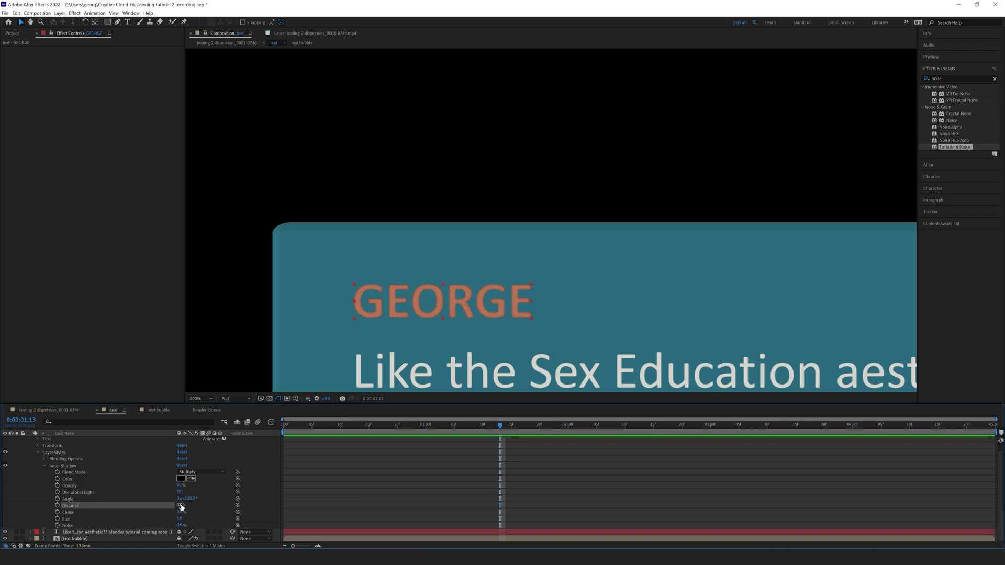
{"action": "left_click", "coordinate": [180, 506]}
{"action": "type", "text": "2"}
{"action": "key", "text": "Return"}
{"action": "mouse_move", "coordinate": [178, 511]}
{"action": "left_mouse_down"}
{"action": "mouse_move", "coordinate": [190, 512]}
{"action": "mouse_move", "coordinate": [181, 515]}
{"action": "left_mouse_up"}
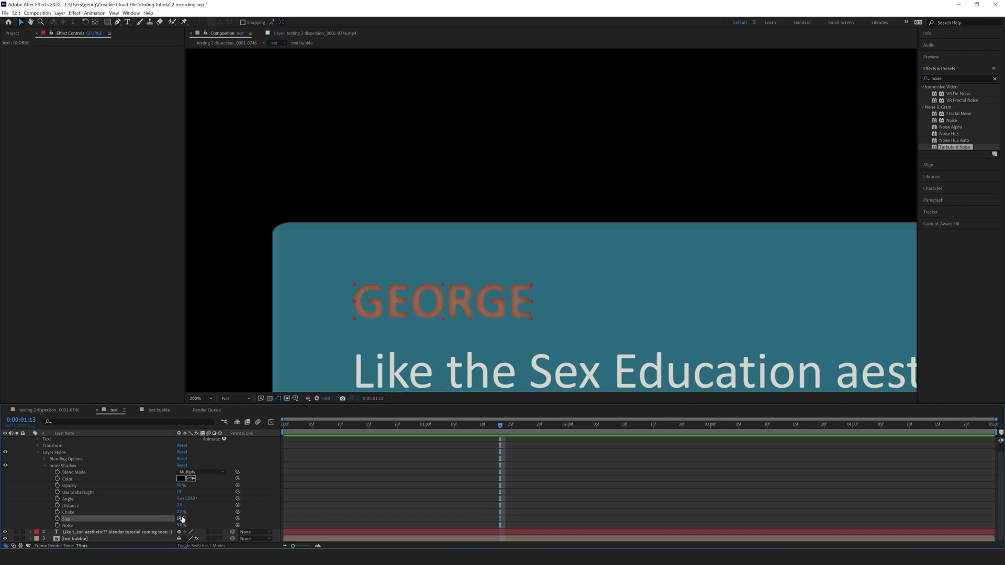
{"action": "left_click", "coordinate": [182, 518]}
{"action": "type", "text": "5"}
{"action": "key", "text": "Return"}
{"action": "left_click", "coordinate": [180, 518]}
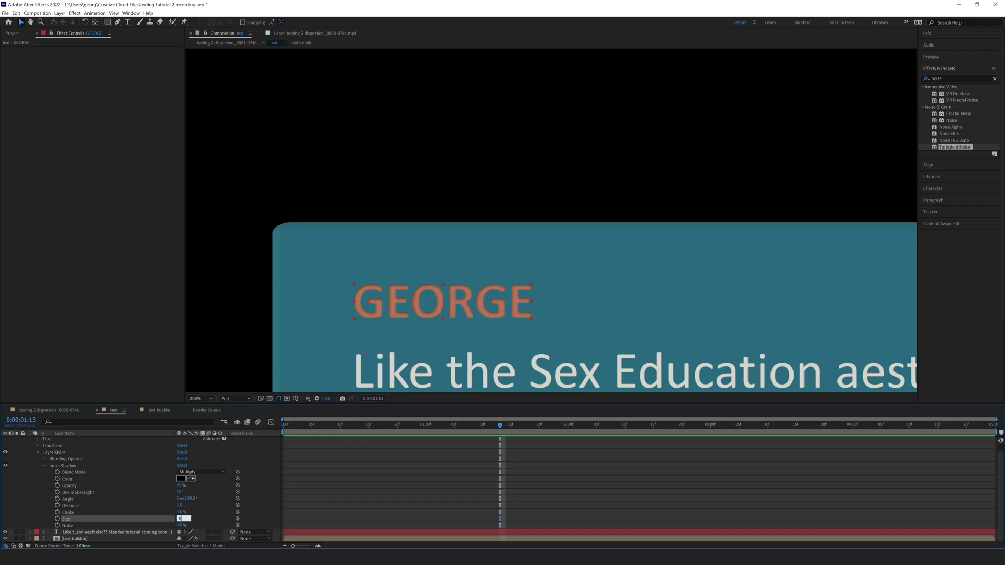
{"action": "key", "text": "Return"}
{"action": "left_click", "coordinate": [179, 505]}
{"action": "type", "text": "1"}
{"action": "key", "text": "Return"}
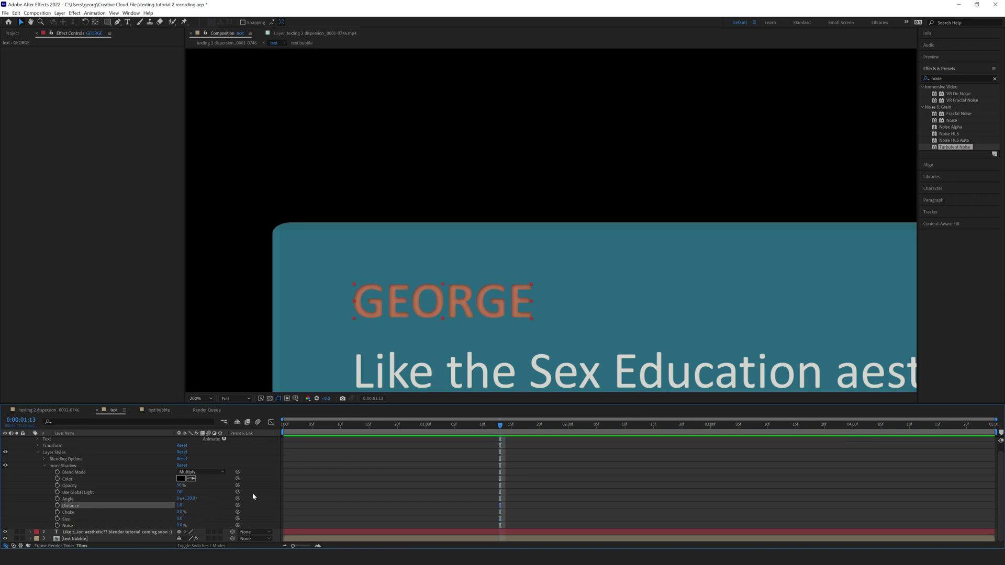
Set the inner shadow Noise back to 0%
{"action": "key", "text": "comma"}
{"action": "key", "text": "period"}
{"action": "left_click_drag", "start_coordinate": [181, 525], "coordinate": [199, 522]}
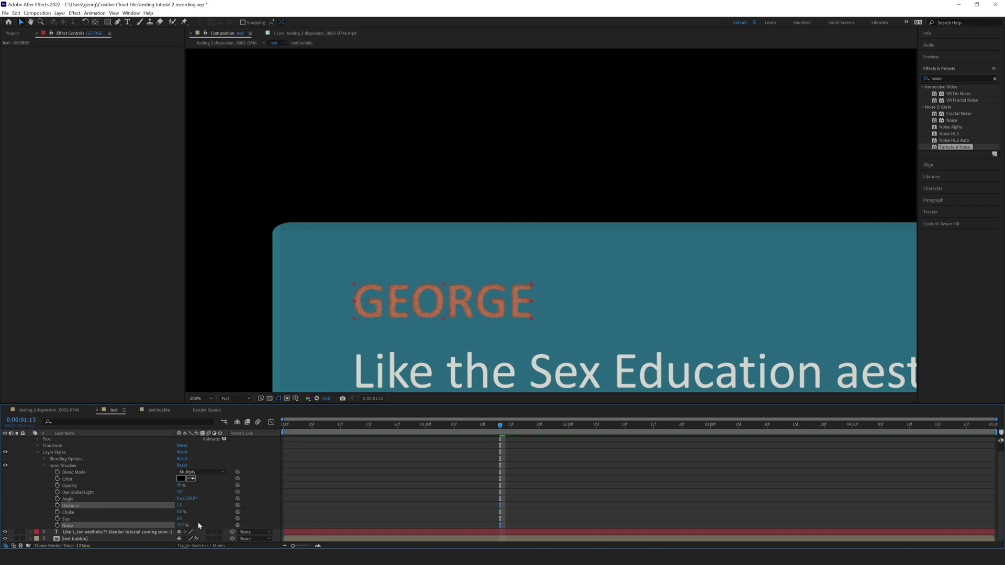
{"action": "left_click", "coordinate": [181, 525]}
{"action": "type", "text": "0"}
{"action": "key", "text": "Return"}
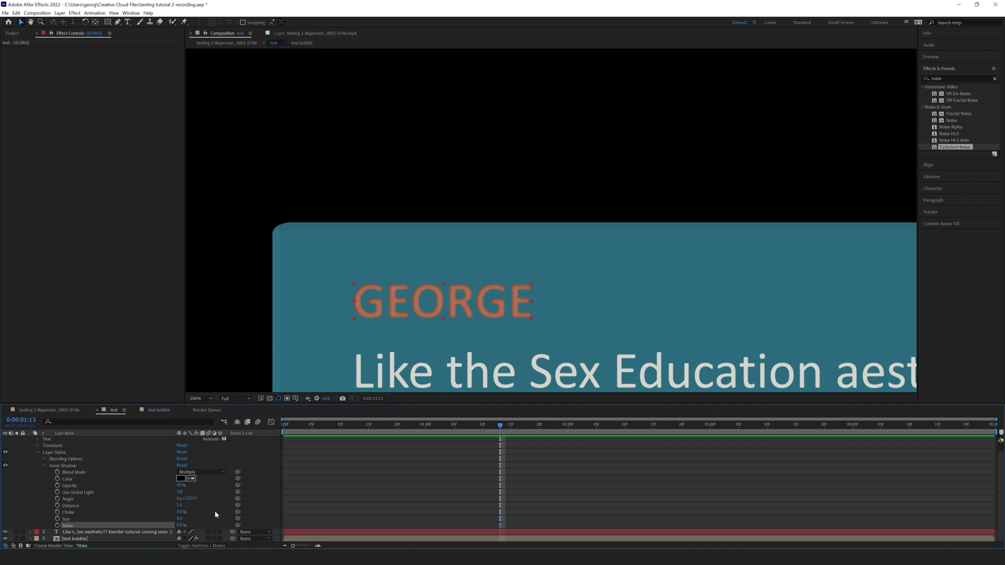
Collapse GEORGE's Inner Shadow settings and deselect its layer styles
{"action": "scroll", "coordinate": [450, 304], "scroll_direction": "down", "scroll_amount": 4}
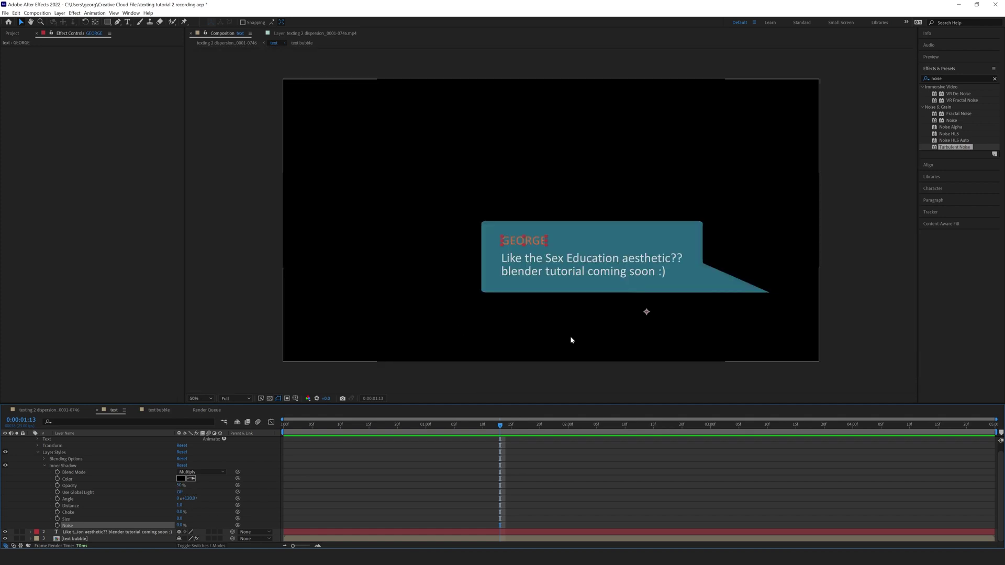
{"action": "left_click", "coordinate": [44, 469]}
{"action": "left_click", "coordinate": [51, 460]}
{"action": "right_click", "coordinate": [51, 461]}
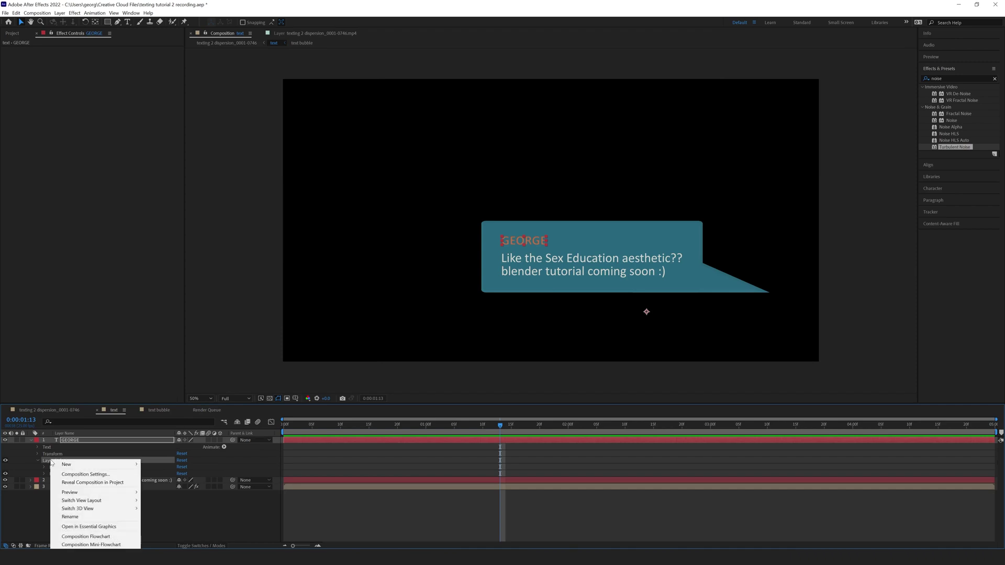
{"action": "left_click", "coordinate": [218, 532]}
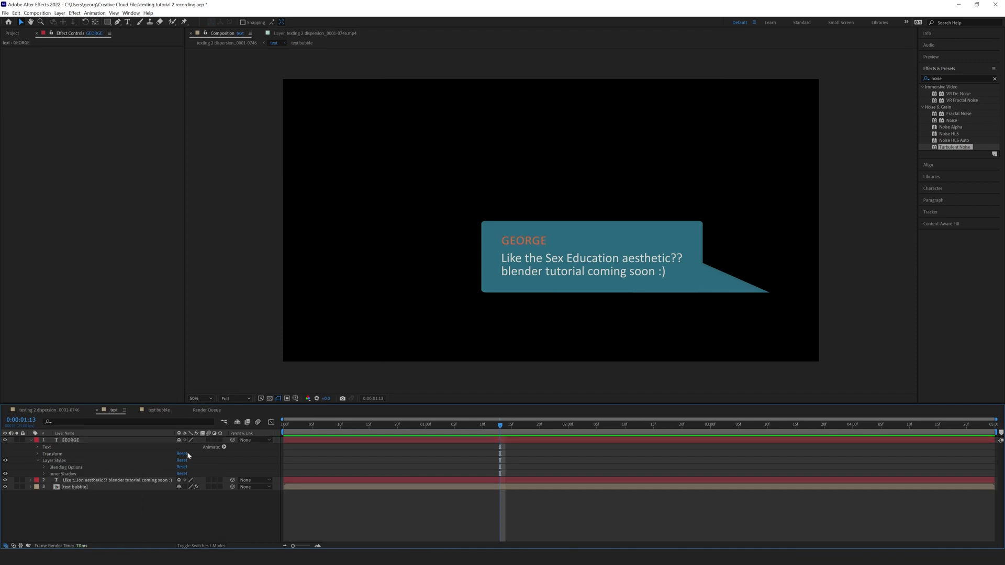
Select the caption text layer and add an Inner Shadow layer style to it
{"action": "left_click", "coordinate": [98, 480]}
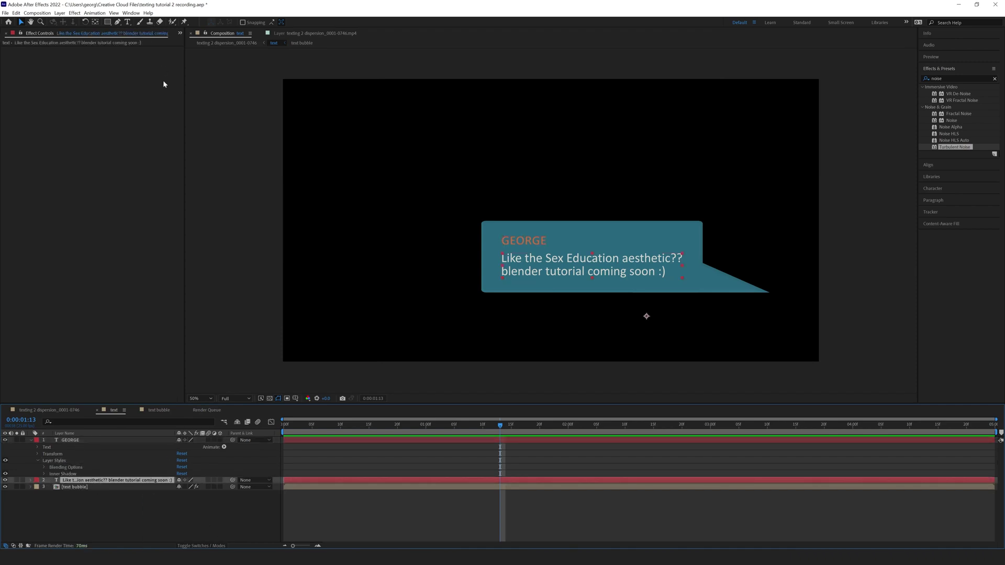
{"action": "left_click", "coordinate": [74, 12]}
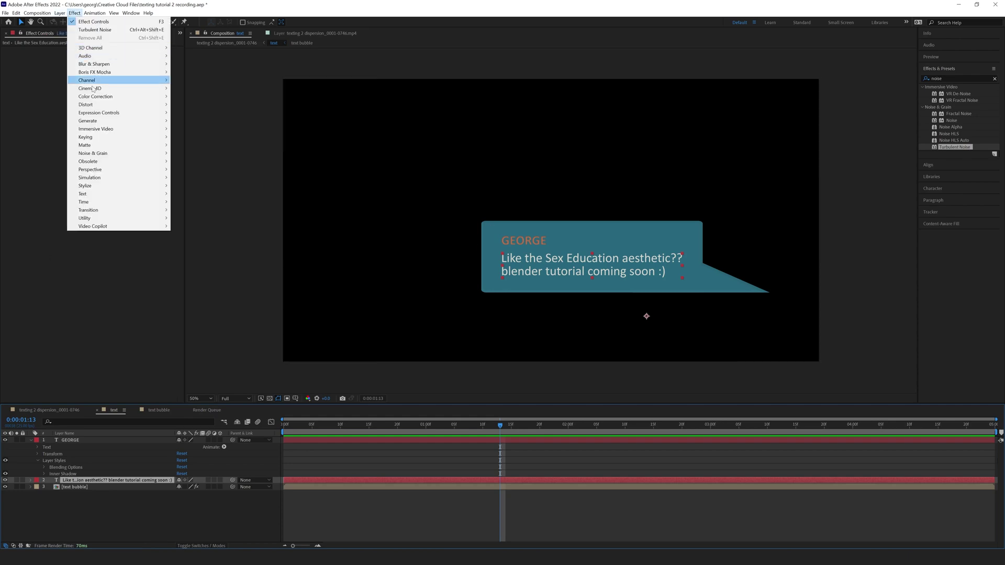
{"action": "mouse_move", "coordinate": [62, 13]}
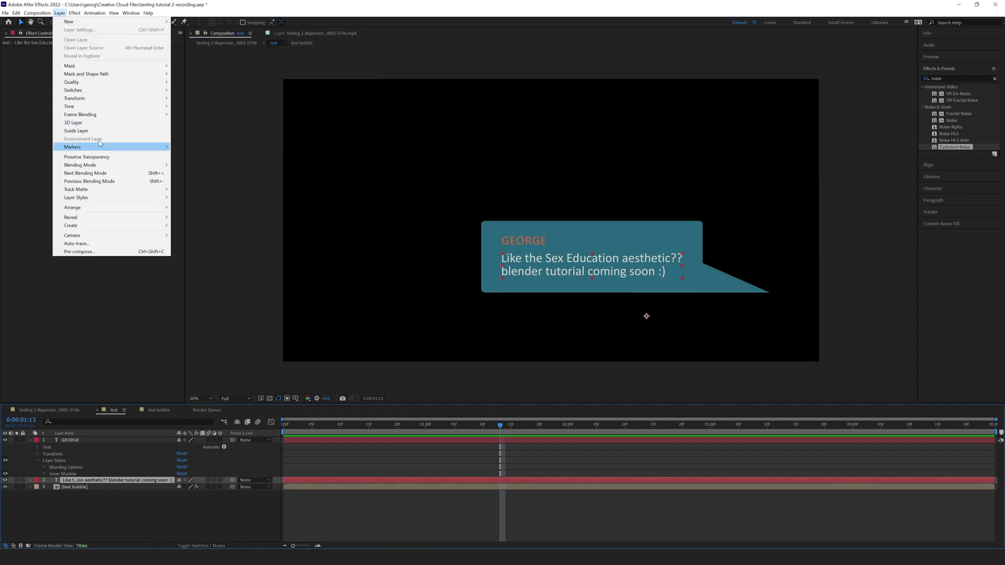
{"action": "mouse_move", "coordinate": [142, 201]}
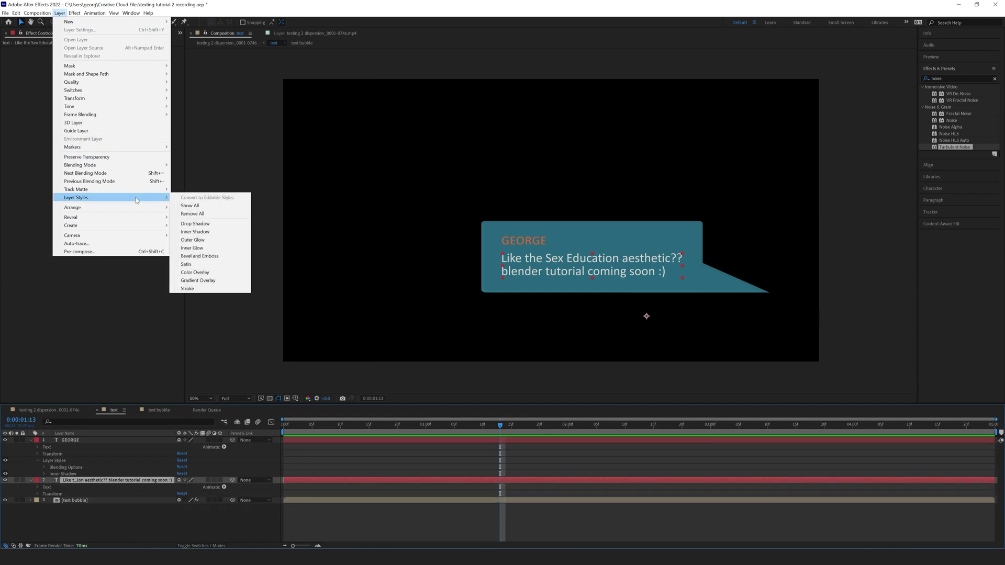
{"action": "left_click", "coordinate": [195, 232]}
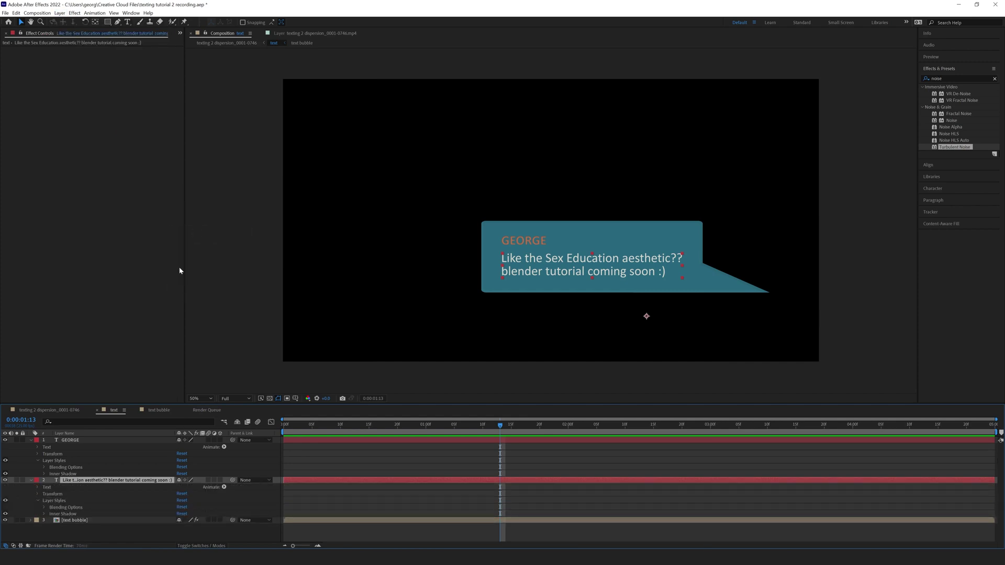
Set the caption's Inner Shadow Opacity to 50%
{"action": "left_click", "coordinate": [44, 514]}
{"action": "scroll", "coordinate": [107, 504], "scroll_direction": "down", "scroll_amount": 2}
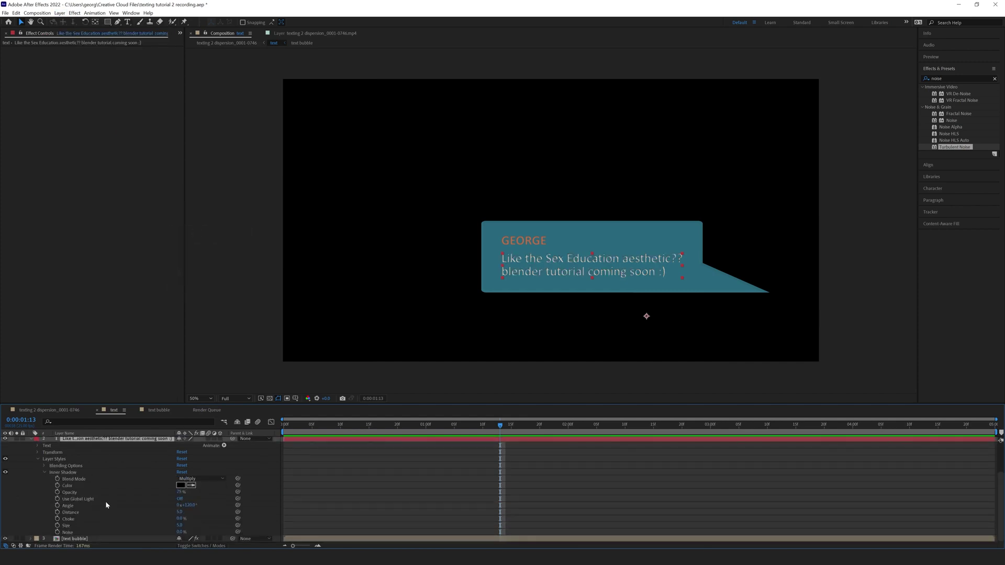
{"action": "left_click", "coordinate": [181, 493]}
{"action": "type", "text": "50"}
{"action": "key", "text": "Return"}
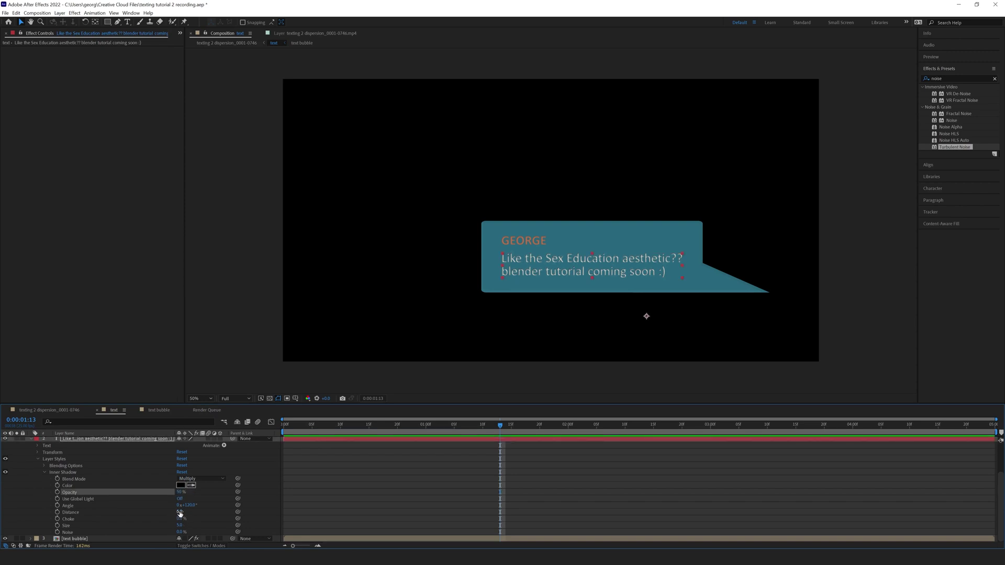
Set the caption's Inner Shadow Distance to 1 and Size to 8
{"action": "left_click", "coordinate": [180, 512]}
{"action": "type", "text": "24"}
{"action": "key", "text": "Return"}
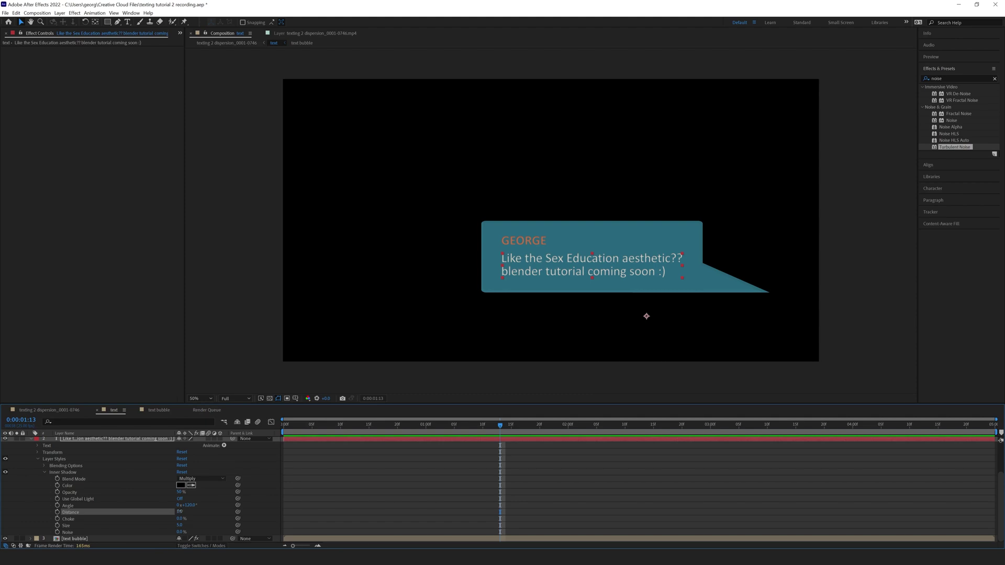
{"action": "left_click", "coordinate": [180, 512]}
{"action": "type", "text": "1"}
{"action": "key", "text": "Return"}
{"action": "left_click", "coordinate": [180, 525]}
{"action": "type", "text": "8"}
{"action": "key", "text": "Return"}
{"action": "scroll", "coordinate": [570, 224], "scroll_direction": "up", "scroll_amount": 4}
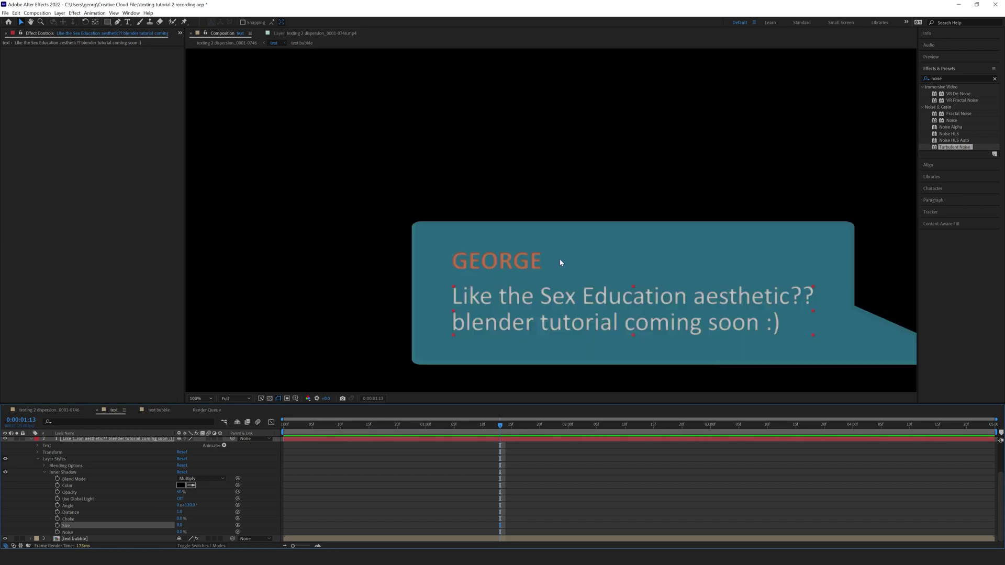
{"action": "scroll", "coordinate": [555, 259], "scroll_direction": "down", "scroll_amount": 2}
Switch to the texting 2 dispersion_0001-0746 composition and check the bubble at 50% and 100% zoom
{"action": "left_click", "coordinate": [48, 412]}
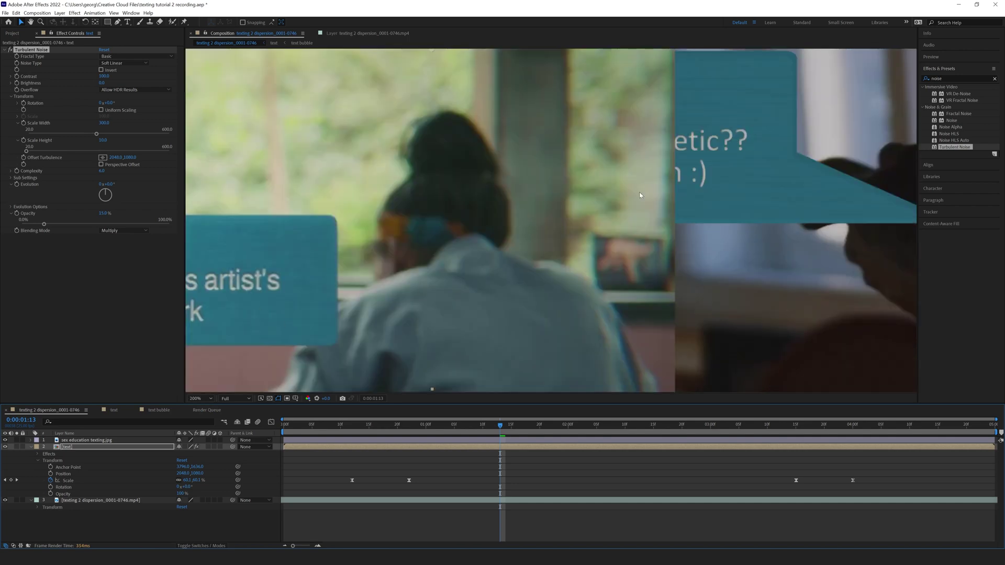
{"action": "scroll", "coordinate": [726, 151], "scroll_direction": "down", "scroll_amount": 2}
{"action": "scroll", "coordinate": [620, 209], "scroll_direction": "down", "scroll_amount": 2}
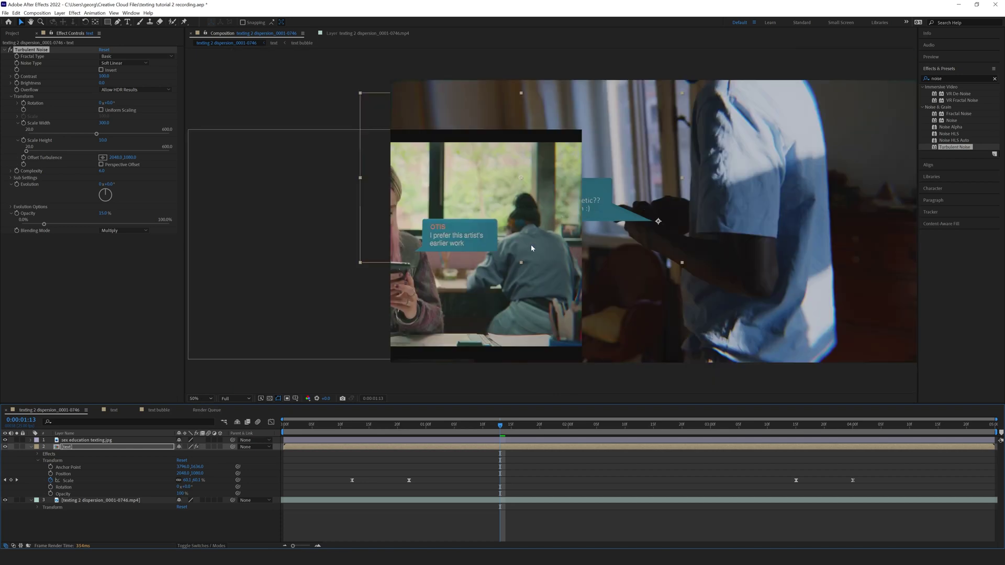
{"action": "scroll", "coordinate": [531, 250], "scroll_direction": "up", "scroll_amount": 2}
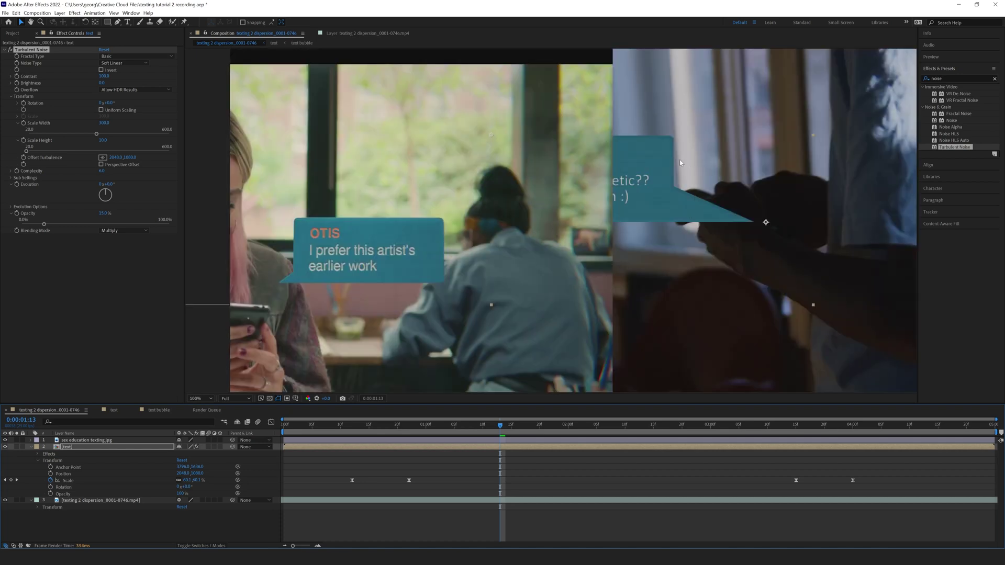
{"action": "key", "text": "comma"}
{"action": "key", "text": "comma"}
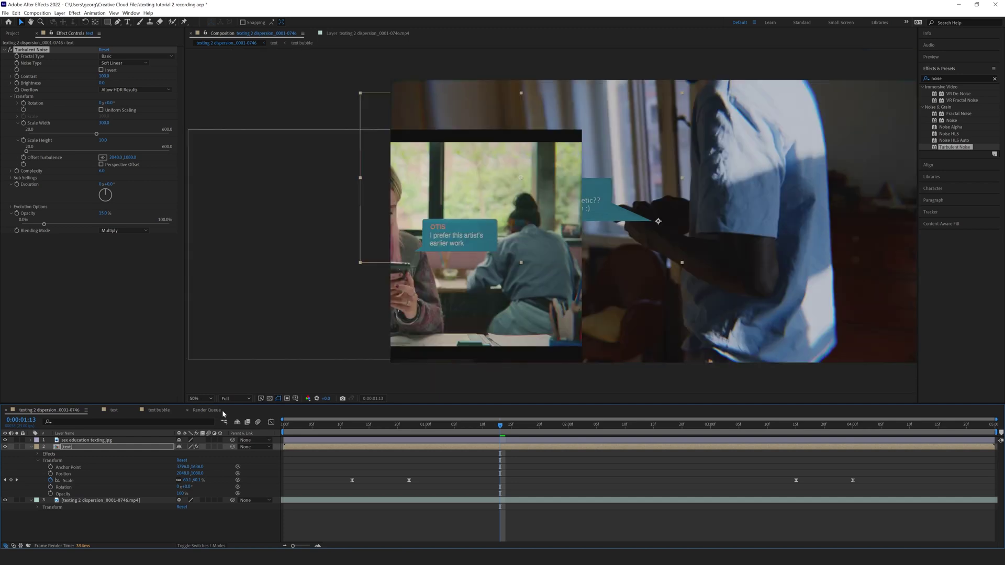
{"action": "key", "text": "period"}
{"action": "key", "text": "period"}
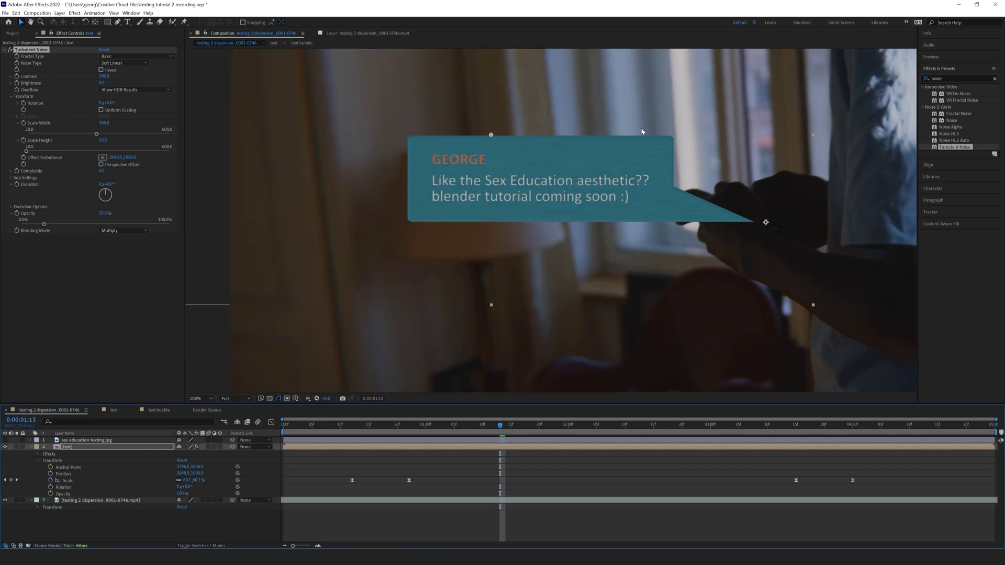
Scrub the playhead back to the first frame, 0:00:00:00
{"action": "scroll", "coordinate": [626, 220], "scroll_direction": "down", "scroll_amount": 2}
{"action": "scroll", "coordinate": [524, 261], "scroll_direction": "up", "scroll_amount": 1}
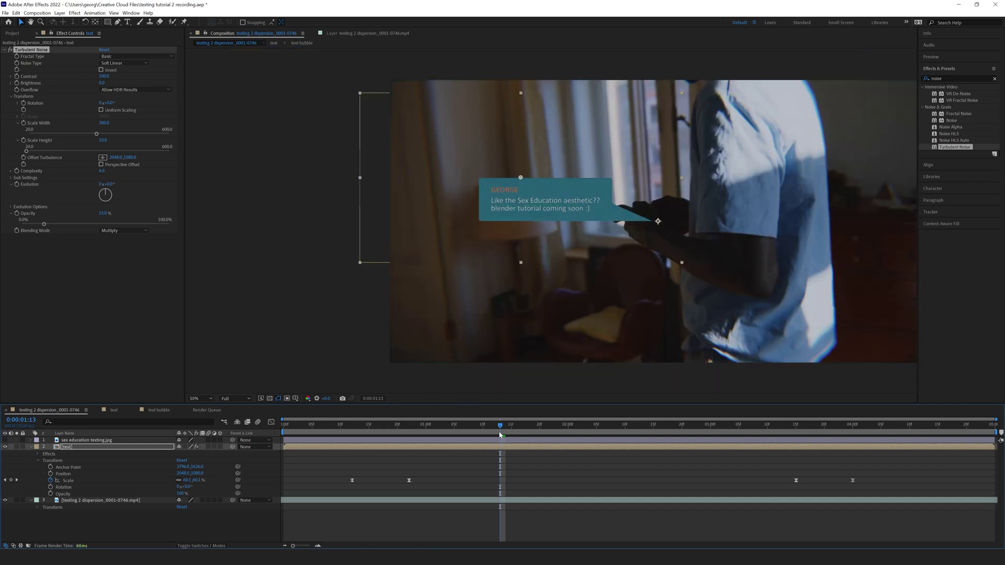
{"action": "left_click_drag", "start_coordinate": [500, 426], "coordinate": [466, 429]}
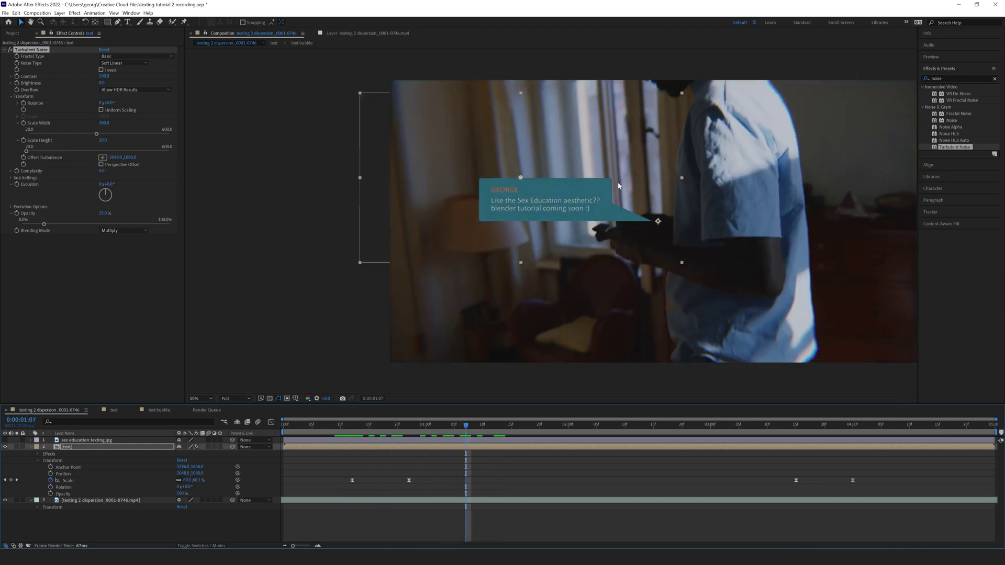
{"action": "left_click_drag", "start_coordinate": [340, 427], "coordinate": [275, 430]}
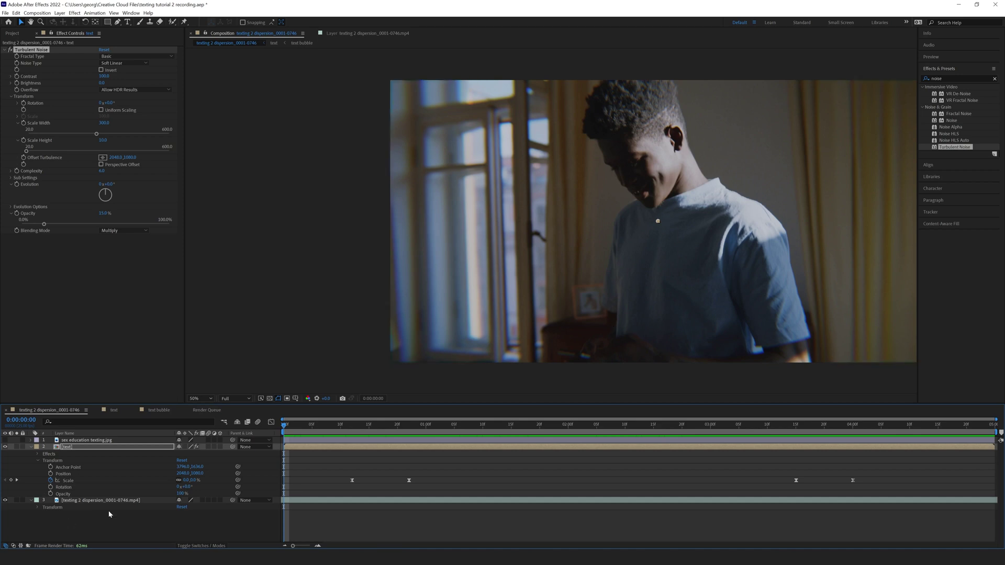
Select the footage layer and start Track Motion from the Tracker panel
{"action": "left_click", "coordinate": [86, 501]}
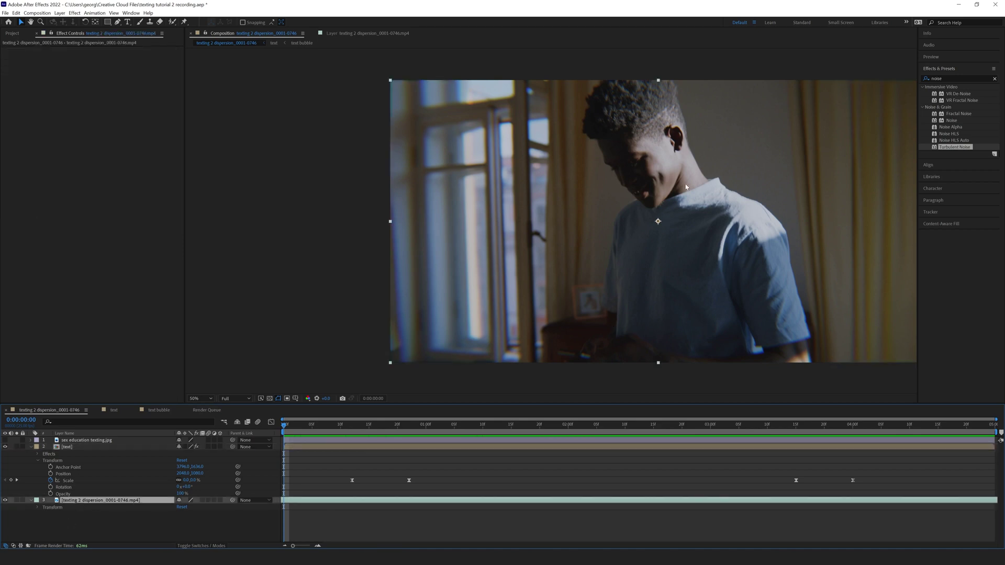
{"action": "left_click", "coordinate": [932, 212]}
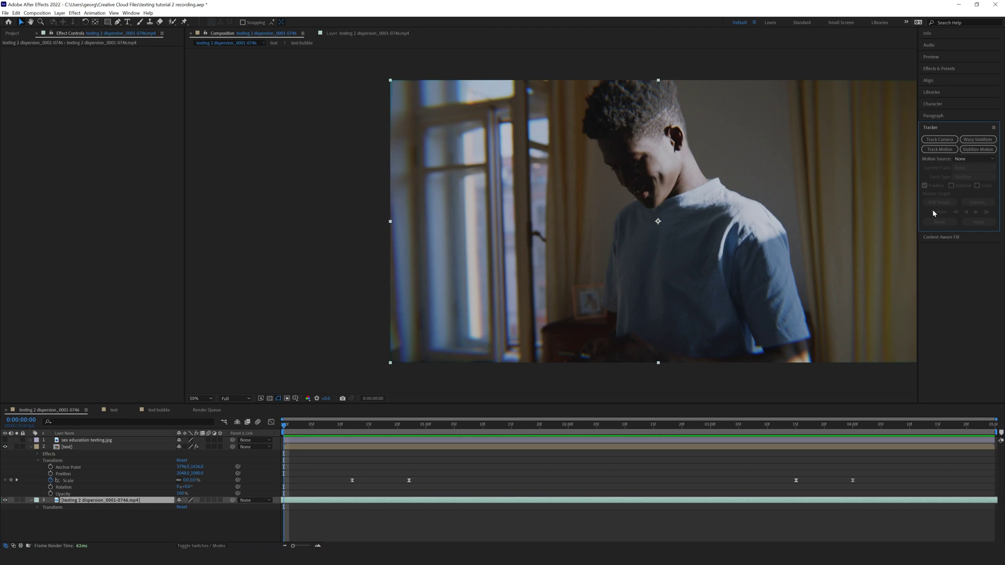
{"action": "left_click", "coordinate": [938, 150]}
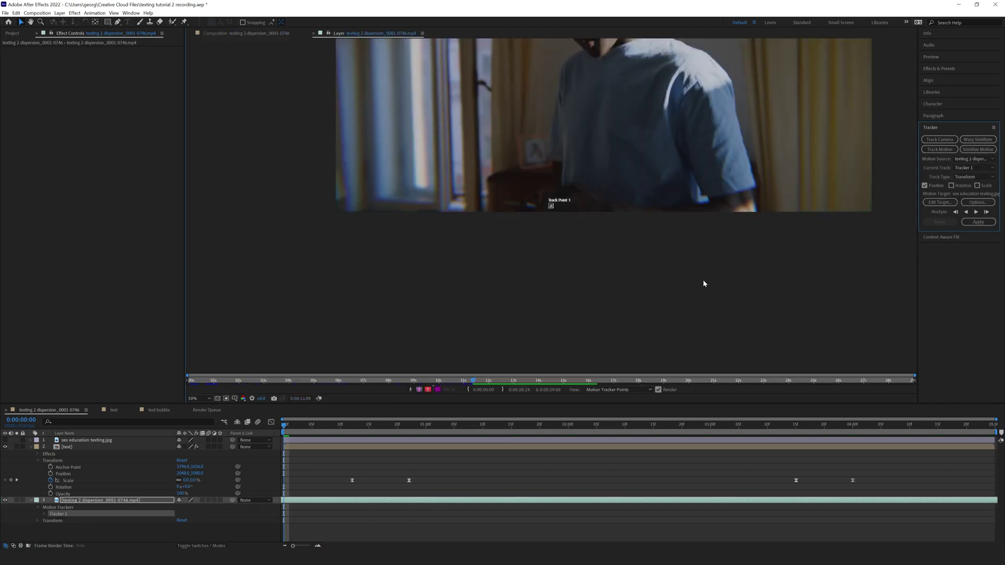
Enlarge Track Point 1's search region and move it onto the phone
{"action": "scroll", "coordinate": [590, 245], "scroll_direction": "up", "scroll_amount": 4}
{"action": "left_click_drag", "start_coordinate": [591, 246], "coordinate": [617, 134]}
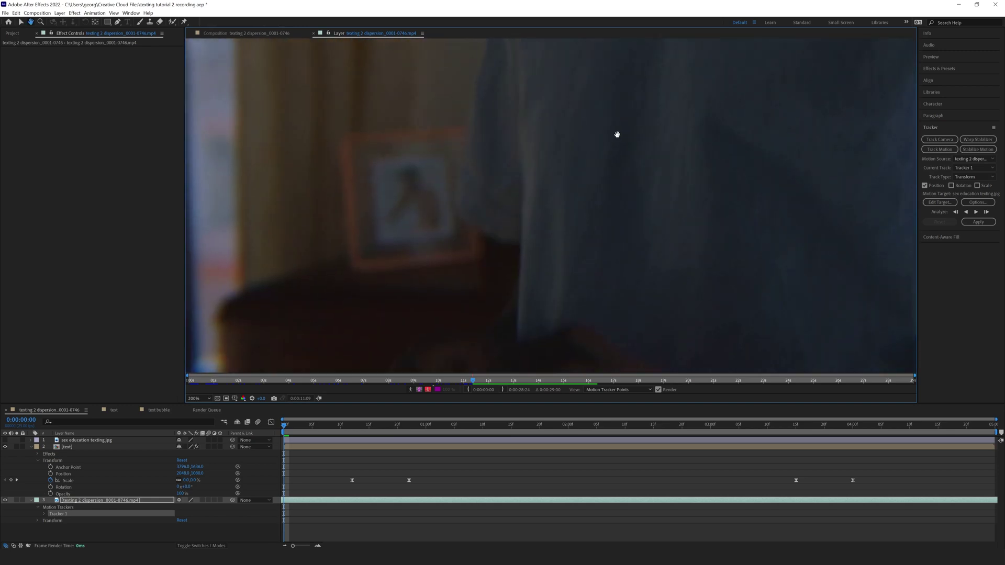
{"action": "left_click_drag", "start_coordinate": [576, 398], "coordinate": [588, 217]}
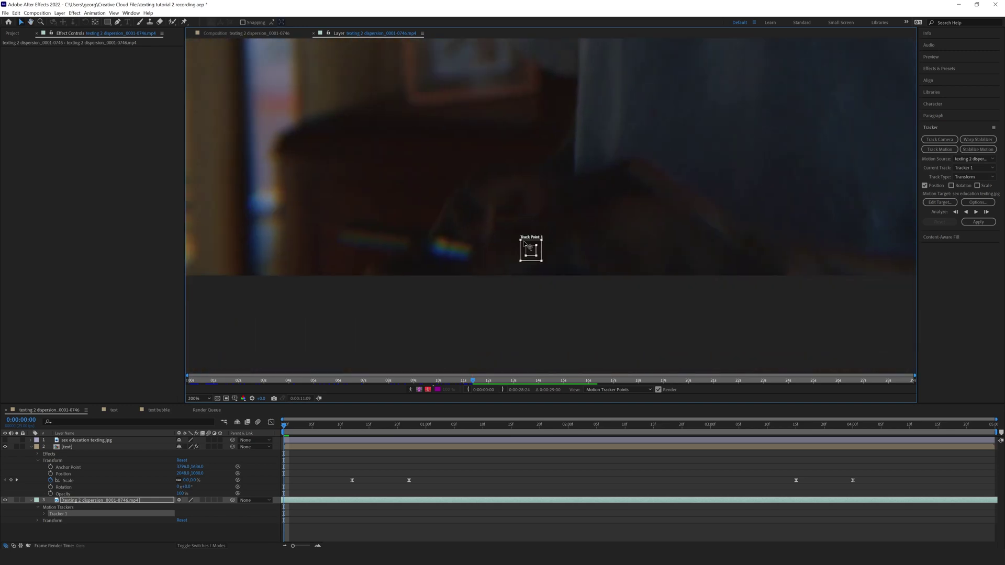
{"action": "mouse_move", "coordinate": [507, 231]}
{"action": "left_mouse_down"}
{"action": "mouse_move", "coordinate": [431, 189]}
{"action": "mouse_move", "coordinate": [437, 165]}
{"action": "mouse_move", "coordinate": [514, 235]}
{"action": "left_mouse_up"}
{"action": "left_click_drag", "start_coordinate": [594, 242], "coordinate": [481, 241]}
{"action": "key", "text": "comma"}
{"action": "key", "text": "comma"}
{"action": "left_click_drag", "start_coordinate": [735, 245], "coordinate": [628, 314]}
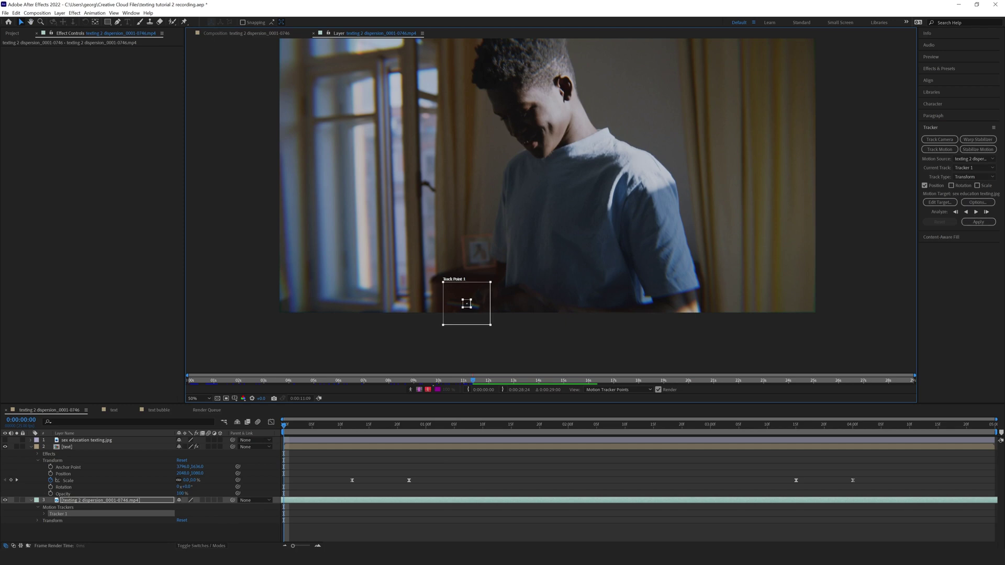
{"action": "left_click", "coordinate": [156, 530]}
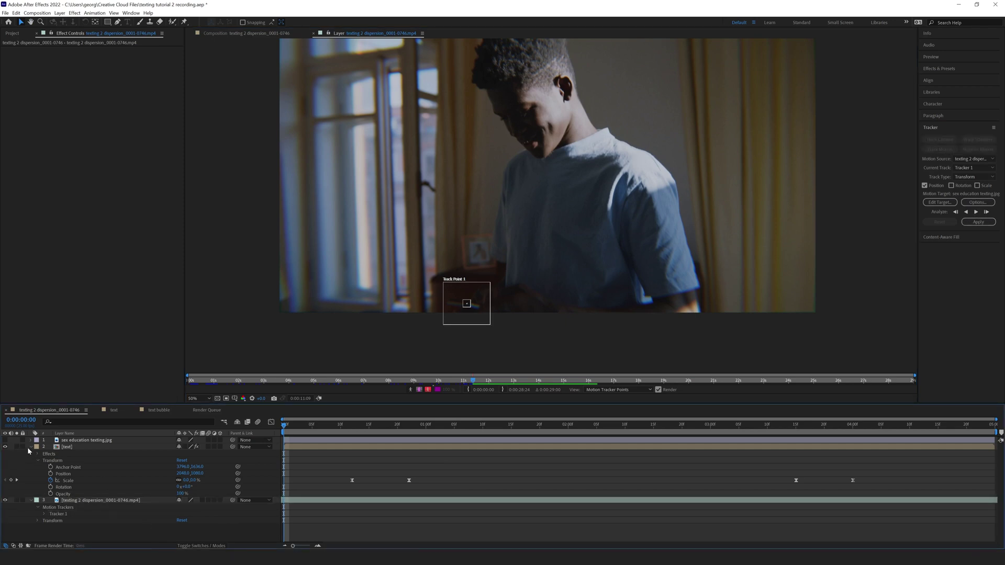
{"action": "left_click", "coordinate": [30, 447]}
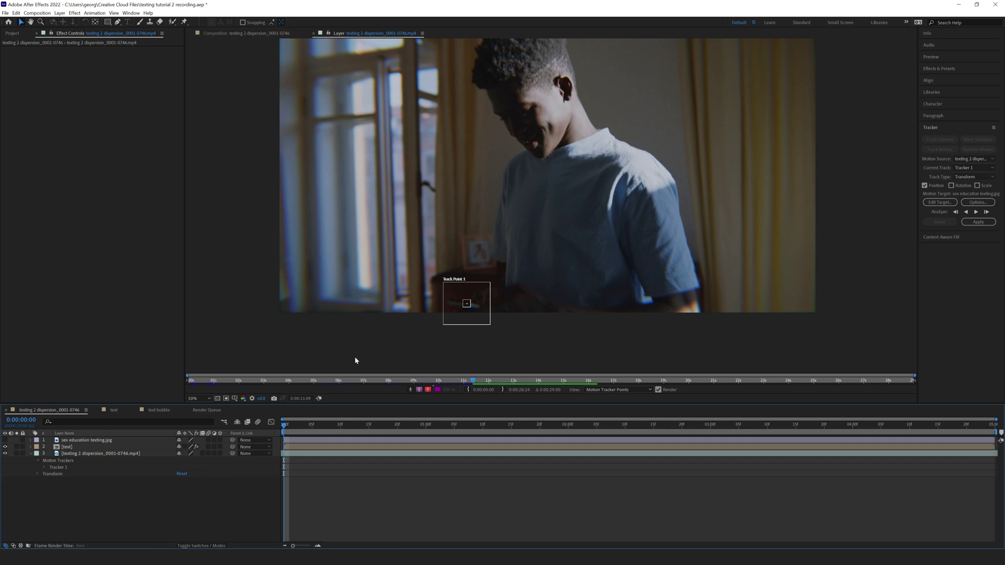
Create a new Null Object layer, Null 2, via Layer > New > Null Object
{"action": "left_click", "coordinate": [59, 12]}
{"action": "mouse_move", "coordinate": [69, 21]}
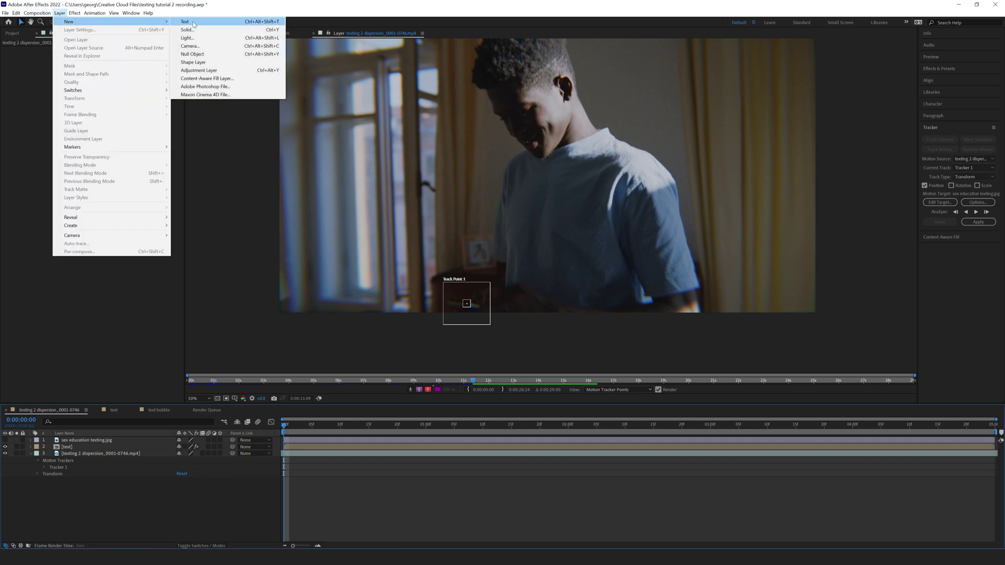
{"action": "left_click", "coordinate": [192, 54]}
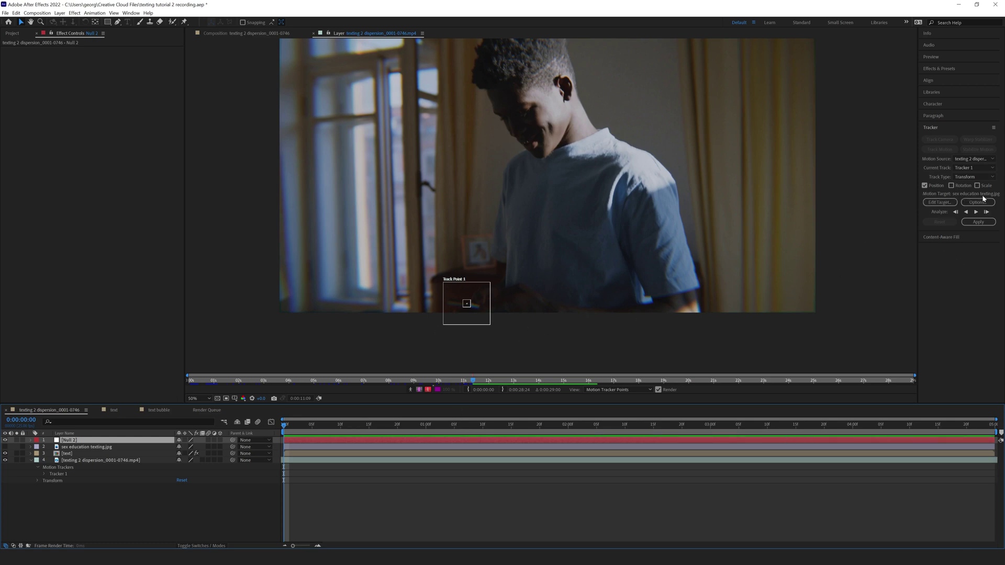
Set Null 2 as the tracker's motion target and analyze Track Point 1 forward through the clip
{"action": "left_click", "coordinate": [939, 202]}
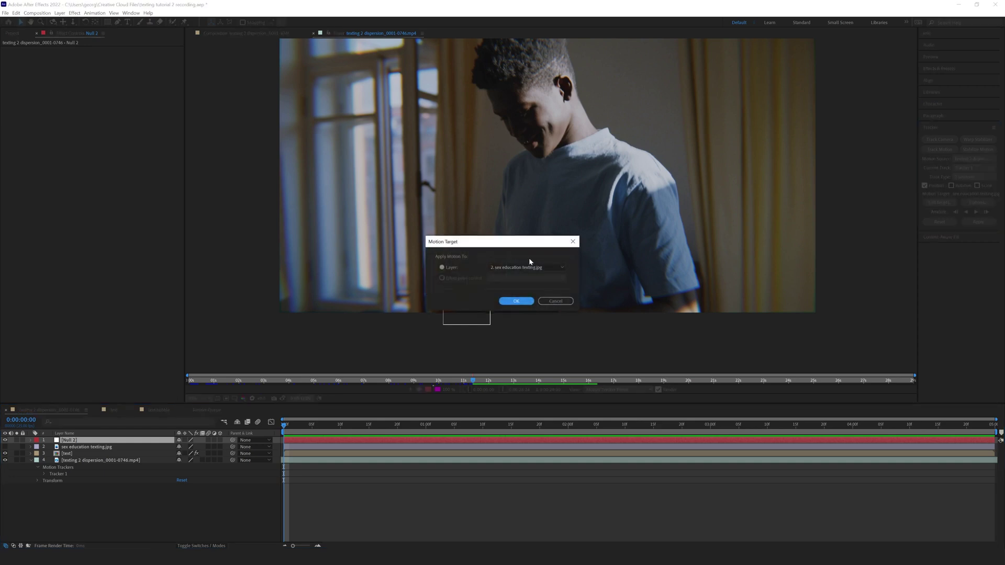
{"action": "left_click", "coordinate": [529, 267]}
{"action": "left_click", "coordinate": [523, 275]}
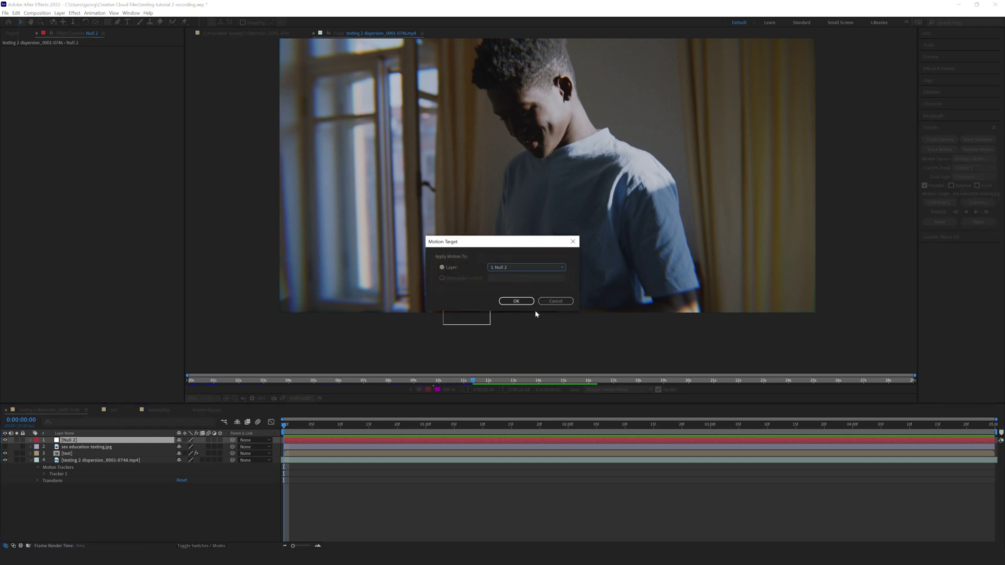
{"action": "left_click", "coordinate": [516, 301]}
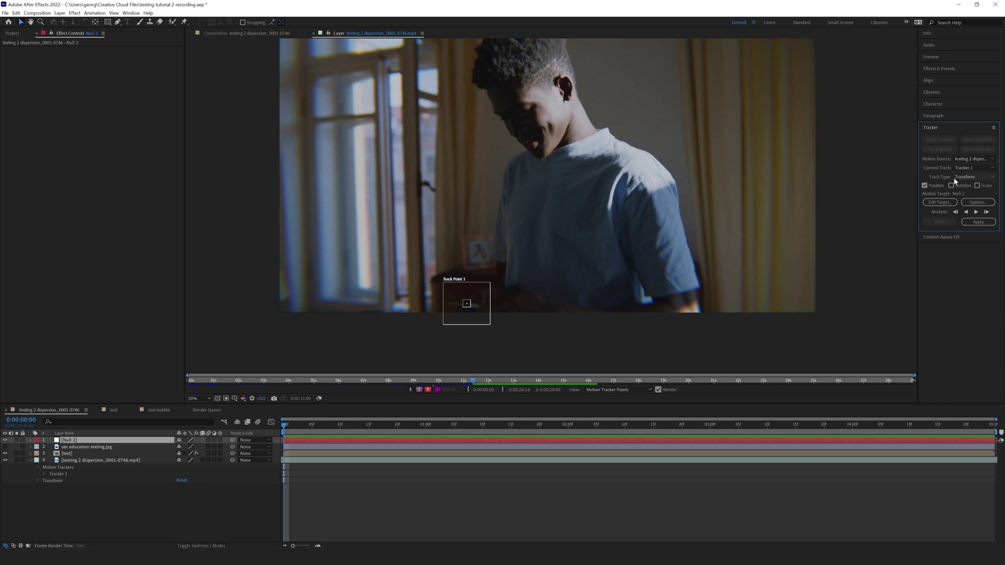
{"action": "left_click", "coordinate": [977, 212]}
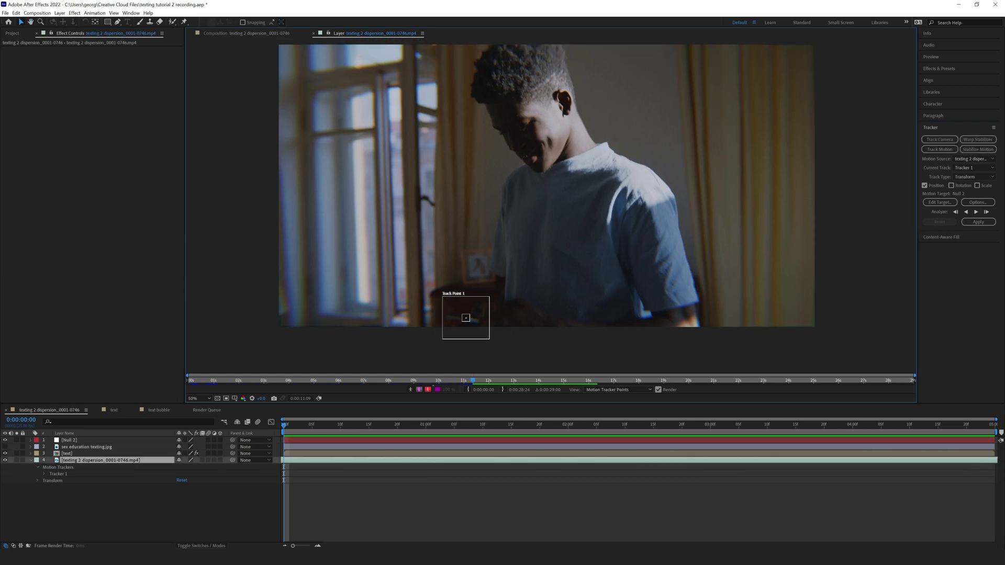
{"action": "left_click", "coordinate": [976, 212]}
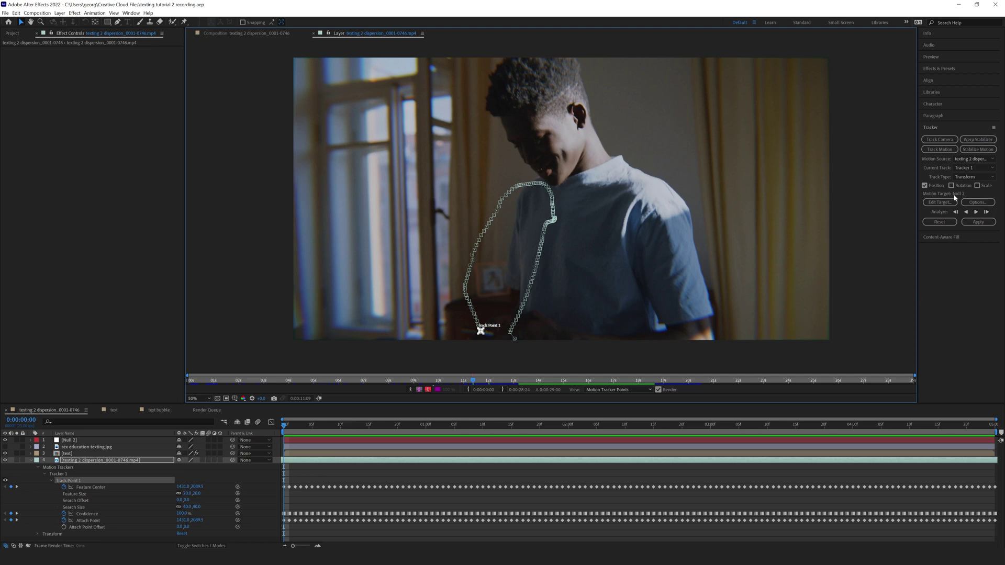
Apply Track Point 1's X and Y motion to Null 2
{"action": "left_click", "coordinate": [986, 224]}
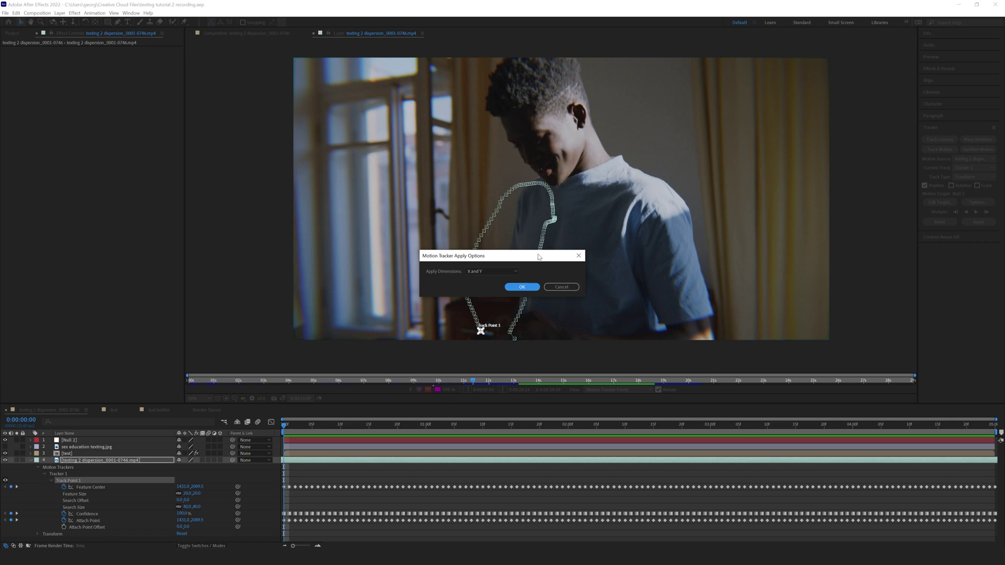
{"action": "left_click", "coordinate": [522, 287]}
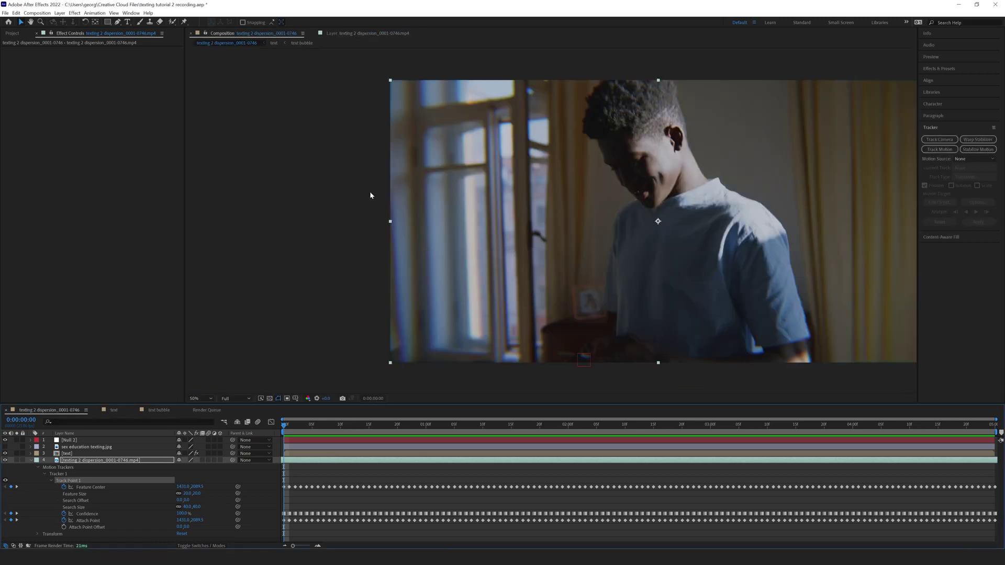
{"action": "scroll", "coordinate": [758, 293], "scroll_direction": "down", "scroll_amount": 1}
{"action": "scroll", "coordinate": [736, 283], "scroll_direction": "up", "scroll_amount": 1}
Preview the composition with Null 2 selected to see its tracked motion path
{"action": "key", "text": "space"}
{"action": "left_click", "coordinate": [69, 439]}
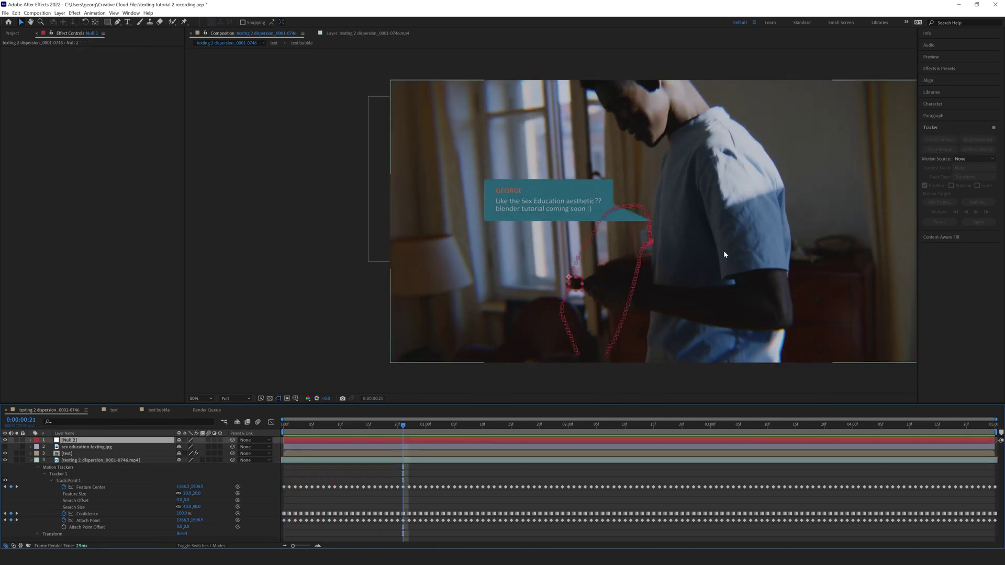
{"action": "key", "text": "space"}
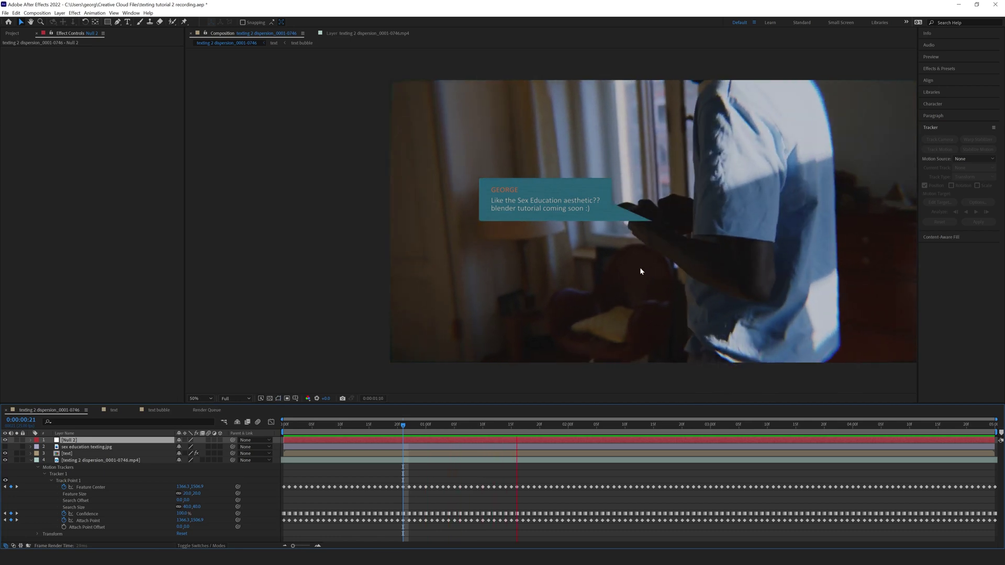
{"action": "key", "text": "space"}
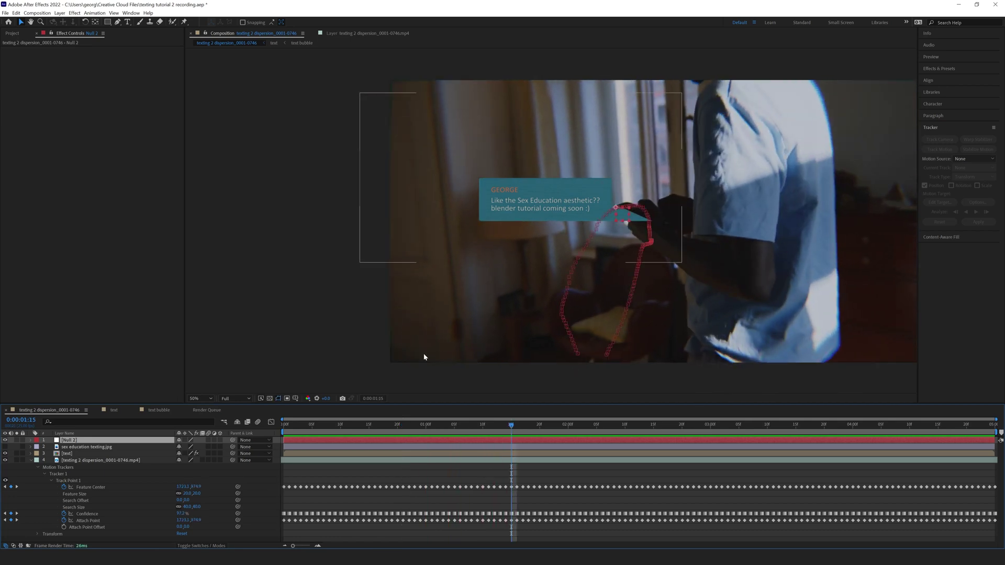
Scrub later in the shot, check the full frame, and select the text bubble layer at half view
{"action": "left_click_drag", "start_coordinate": [513, 428], "coordinate": [648, 424]}
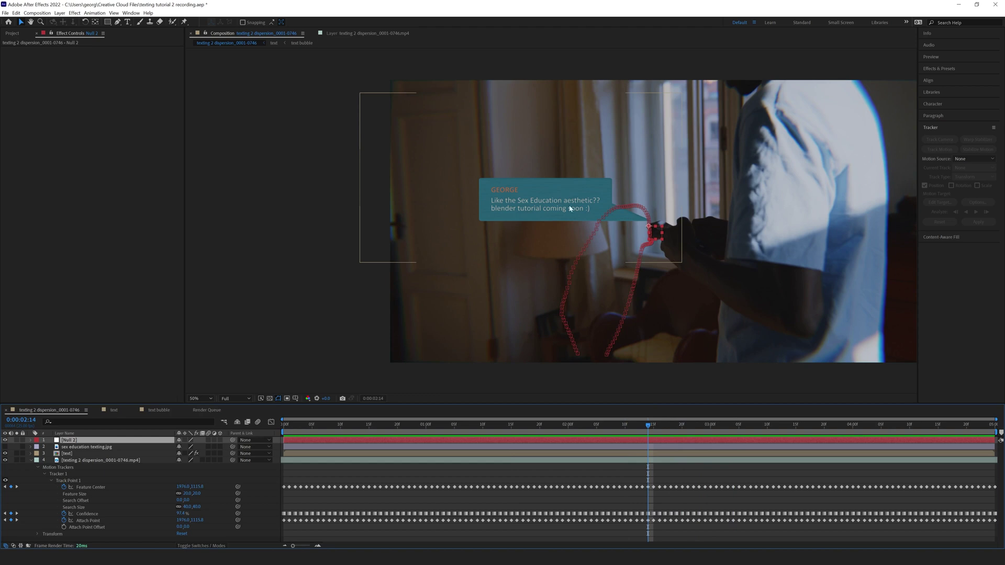
{"action": "key", "text": "comma"}
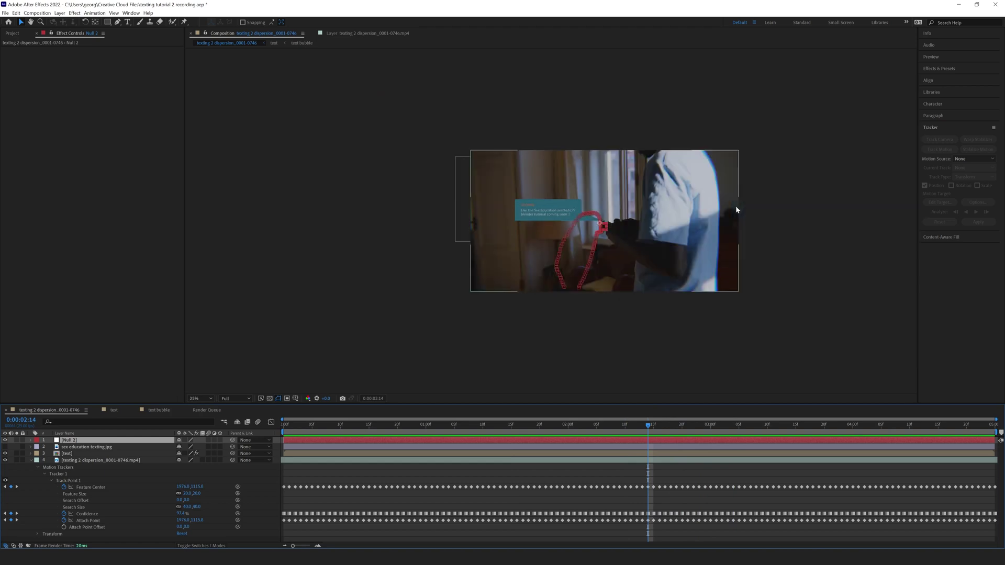
{"action": "left_click", "coordinate": [78, 453]}
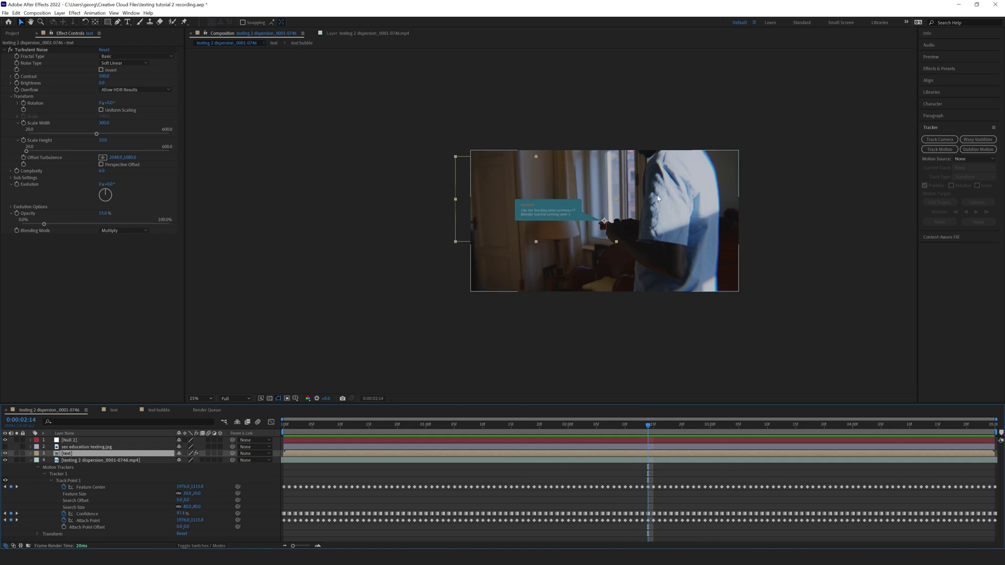
{"action": "key", "text": "period"}
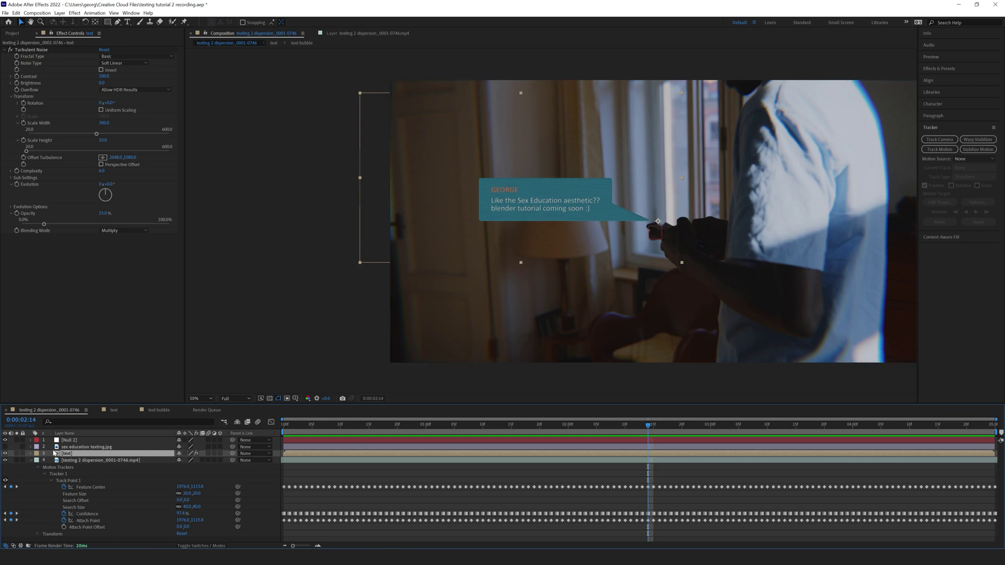
Pick-whip the text layer's Position to Null 2's Position, then scrub back to verify
{"action": "left_click", "coordinate": [31, 460]}
{"action": "left_click", "coordinate": [30, 453]}
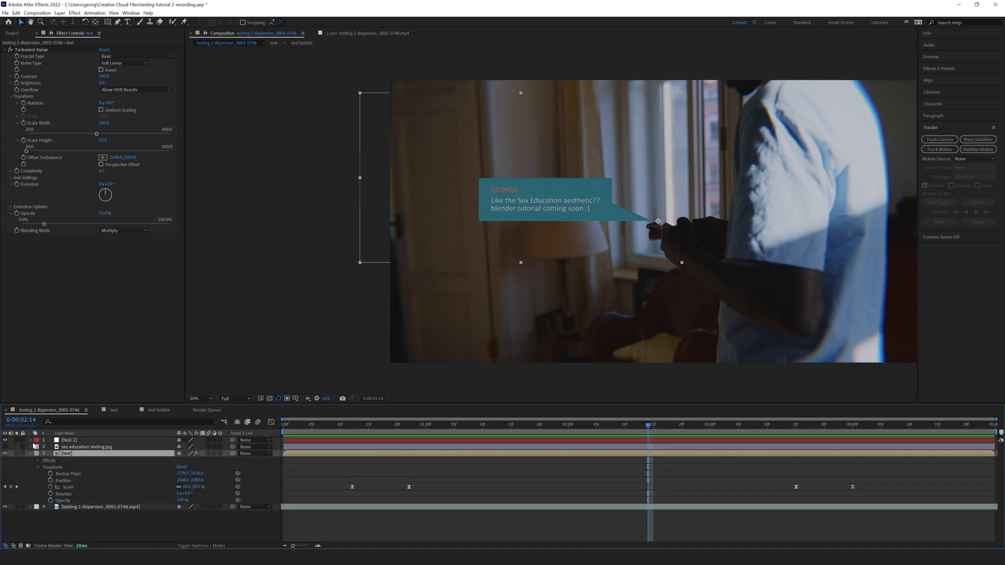
{"action": "left_click", "coordinate": [31, 441]}
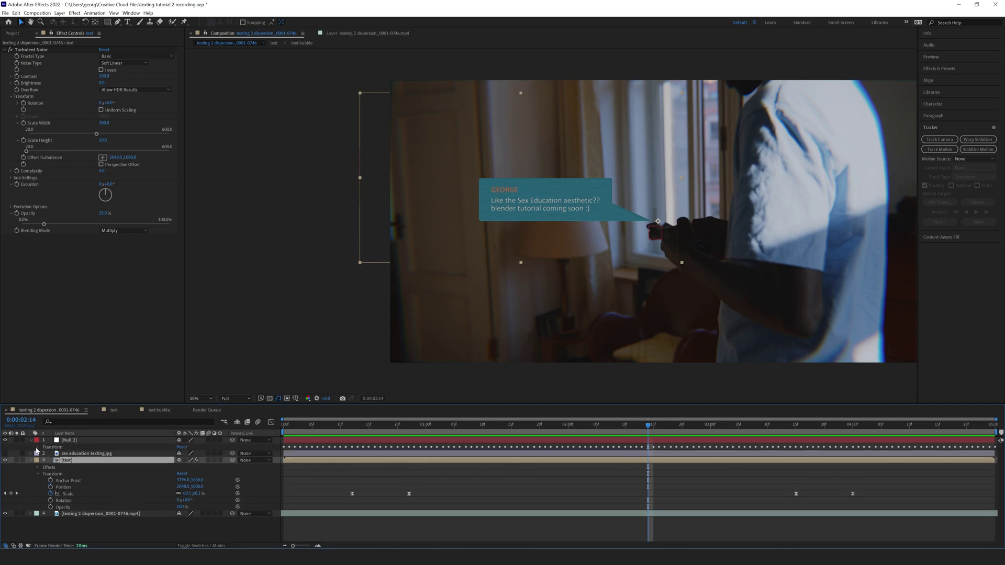
{"action": "left_click", "coordinate": [38, 448]}
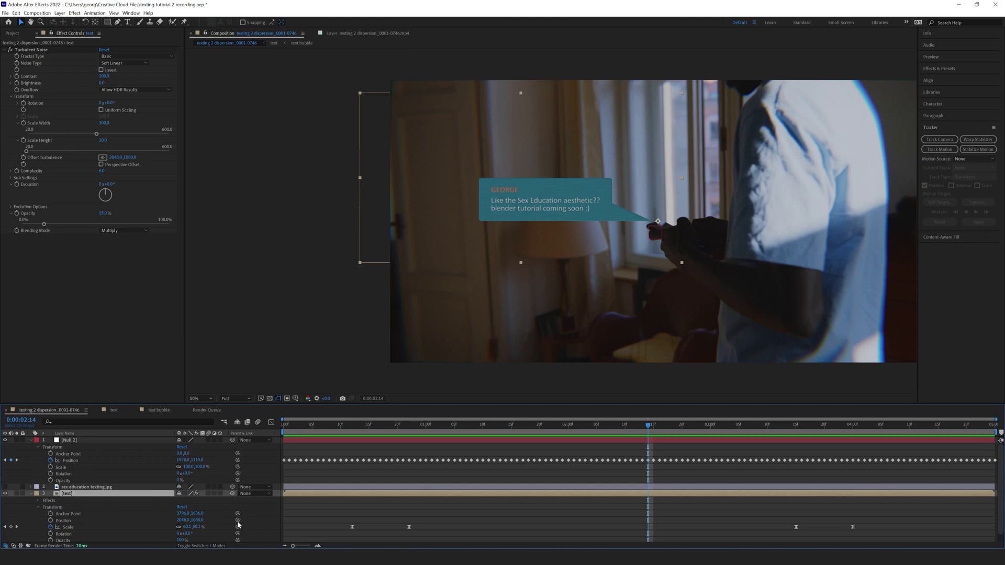
{"action": "left_click_drag", "start_coordinate": [238, 521], "coordinate": [68, 461]}
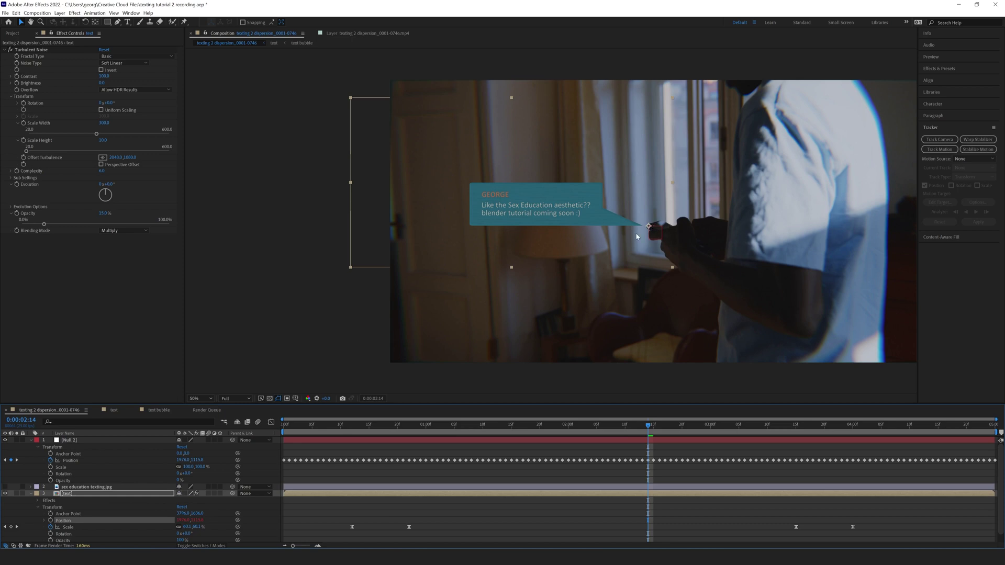
{"action": "left_click_drag", "start_coordinate": [651, 426], "coordinate": [283, 434]}
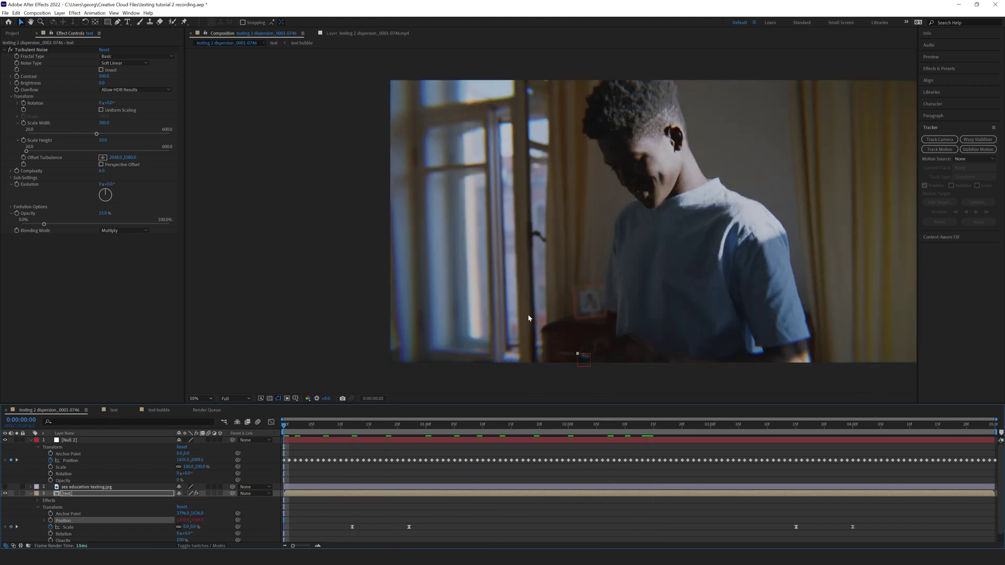
{"action": "key", "text": "comma"}
{"action": "key", "text": "space"}
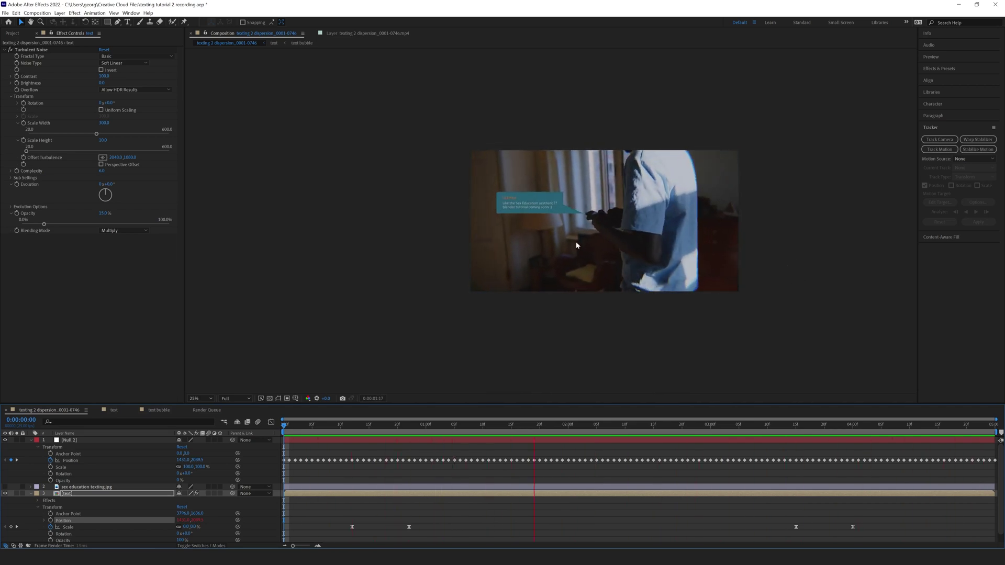
{"action": "key", "text": "space"}
{"action": "key", "text": "period"}
{"action": "key", "text": "period"}
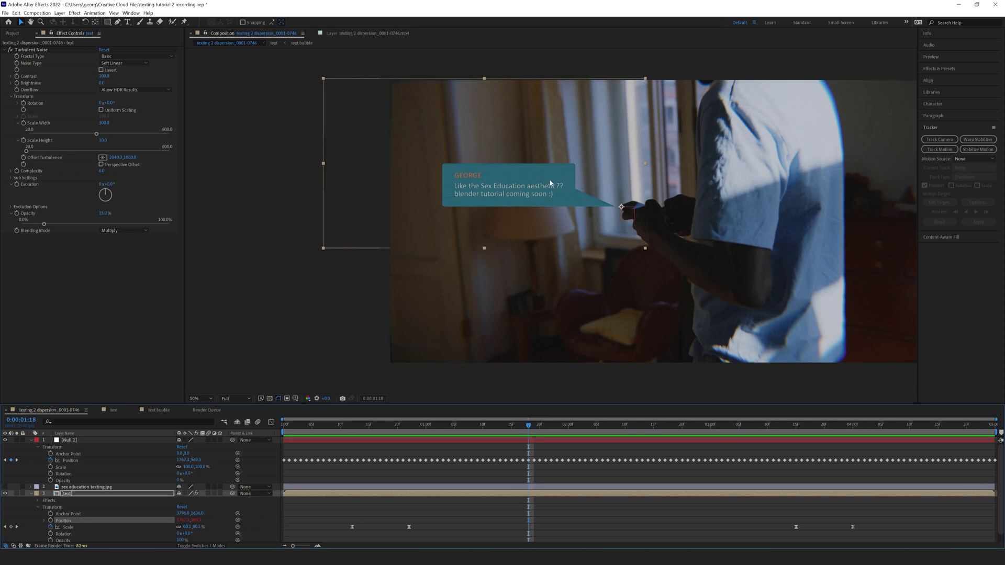
{"action": "key", "text": "comma"}
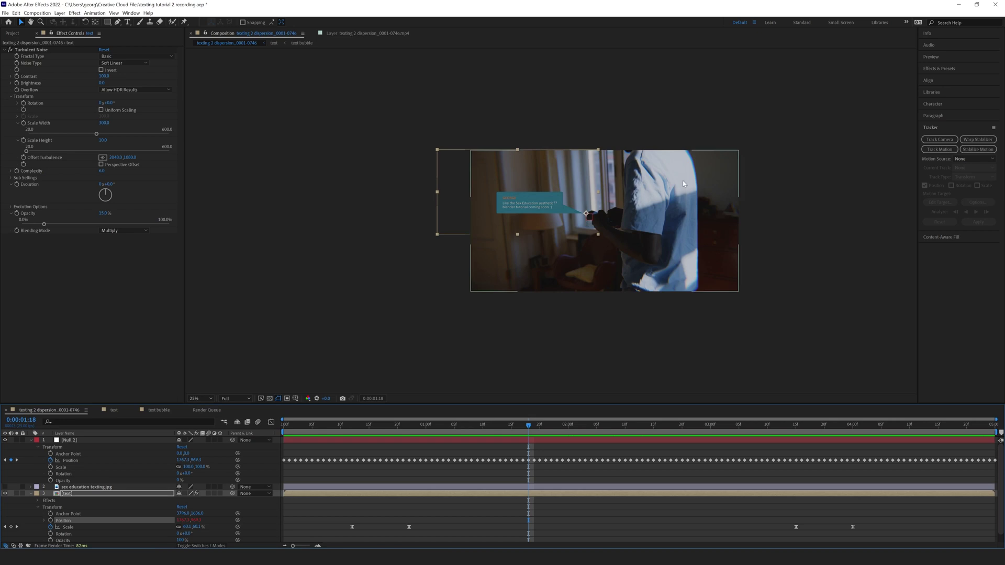
{"action": "key", "text": "period"}
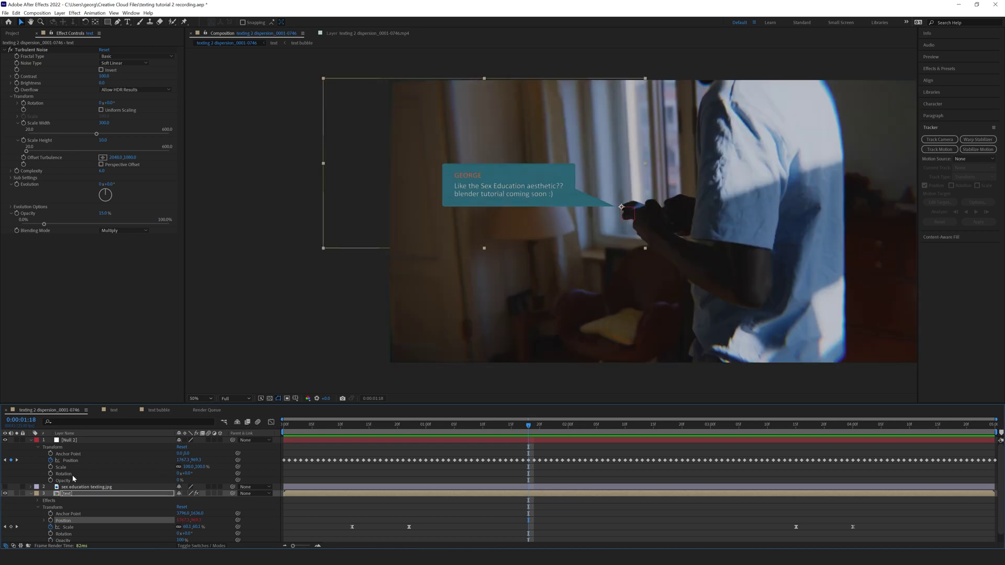
Make the text bubble a 3D layer, undoing a trial tilt so it faces camera
{"action": "left_click", "coordinate": [30, 440]}
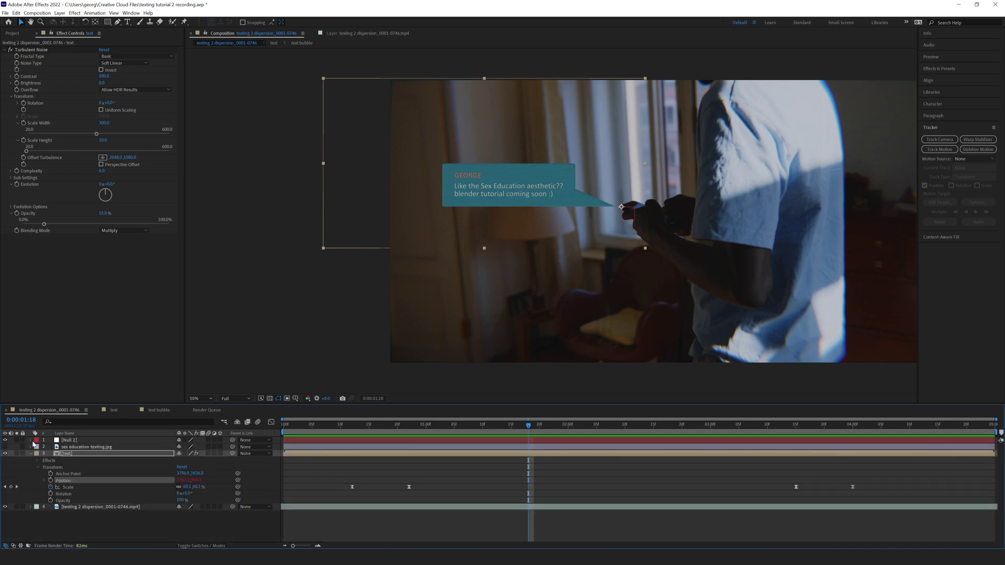
{"action": "left_click", "coordinate": [220, 453]}
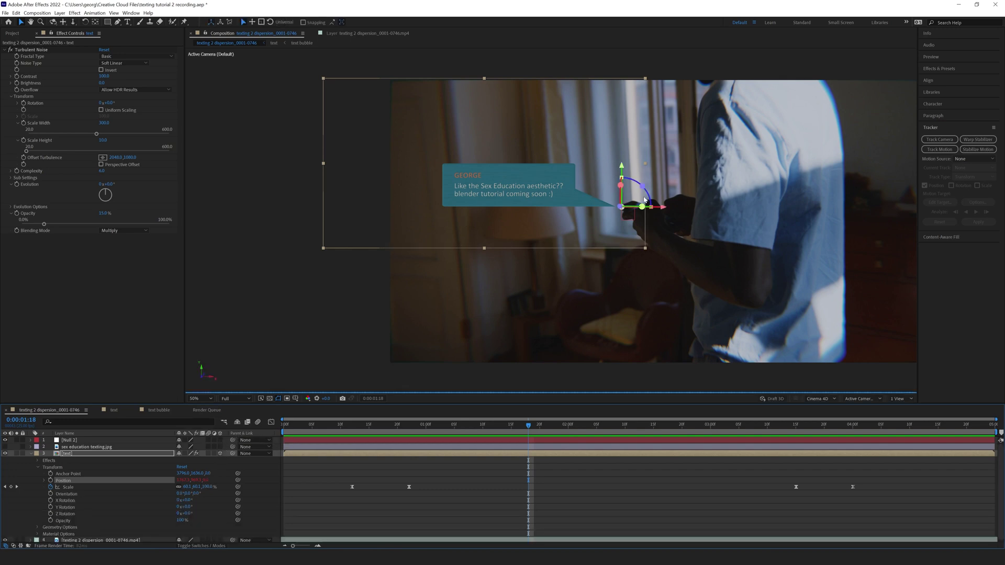
{"action": "left_click_drag", "start_coordinate": [621, 185], "coordinate": [623, 165]}
{"action": "left_click_drag", "start_coordinate": [621, 207], "coordinate": [587, 253]}
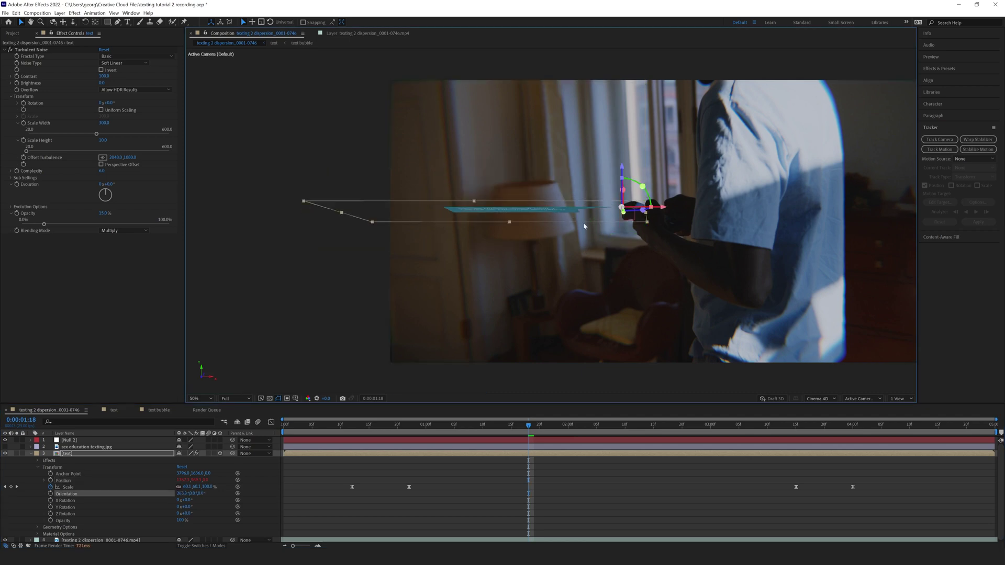
{"action": "key", "text": "ctrl+z"}
{"action": "key", "text": "ctrl+z"}
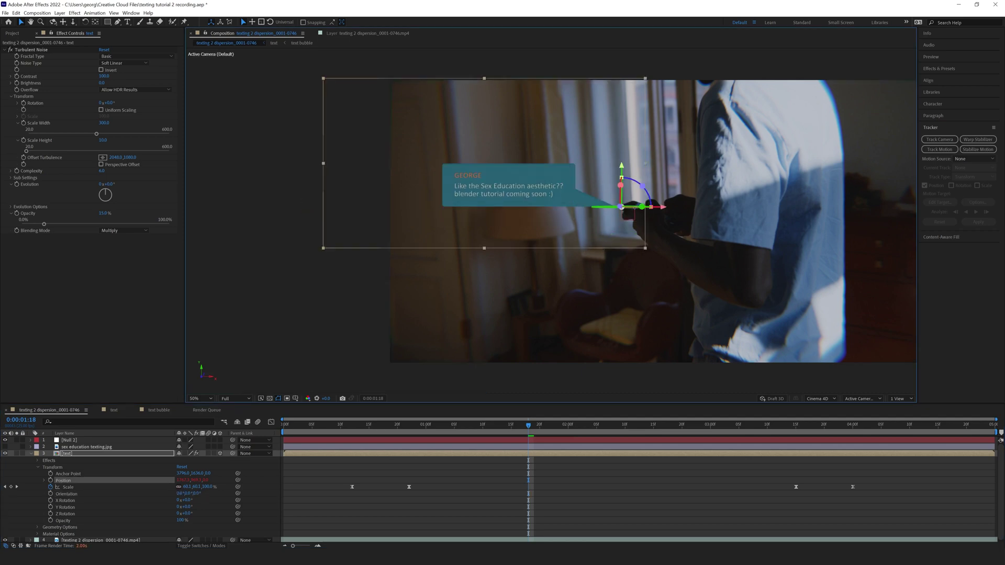
Rotate the bubble sideways about its Y axis and check an earlier frame
{"action": "left_click_drag", "start_coordinate": [642, 207], "coordinate": [667, 212]}
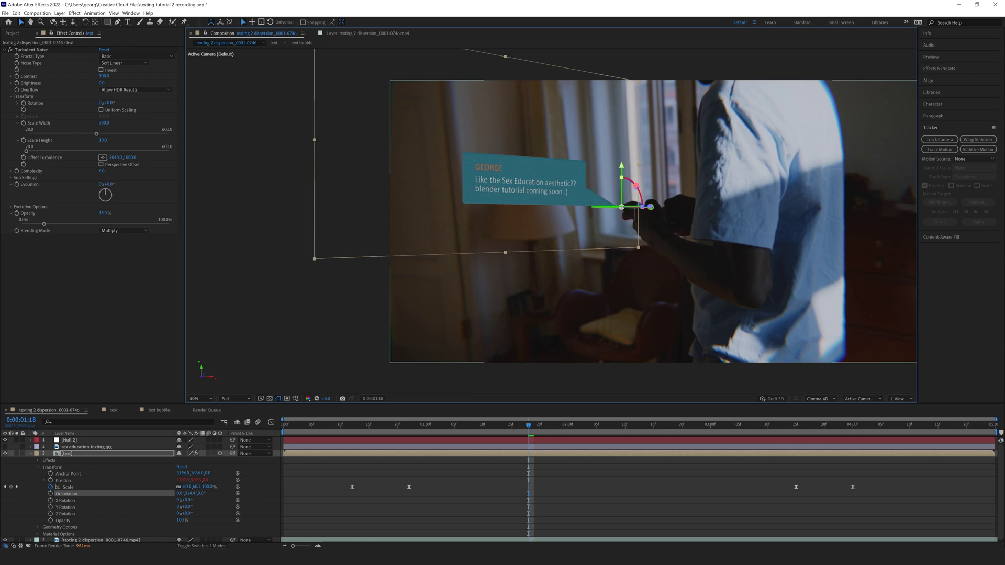
{"action": "left_click_drag", "start_coordinate": [649, 208], "coordinate": [658, 222]}
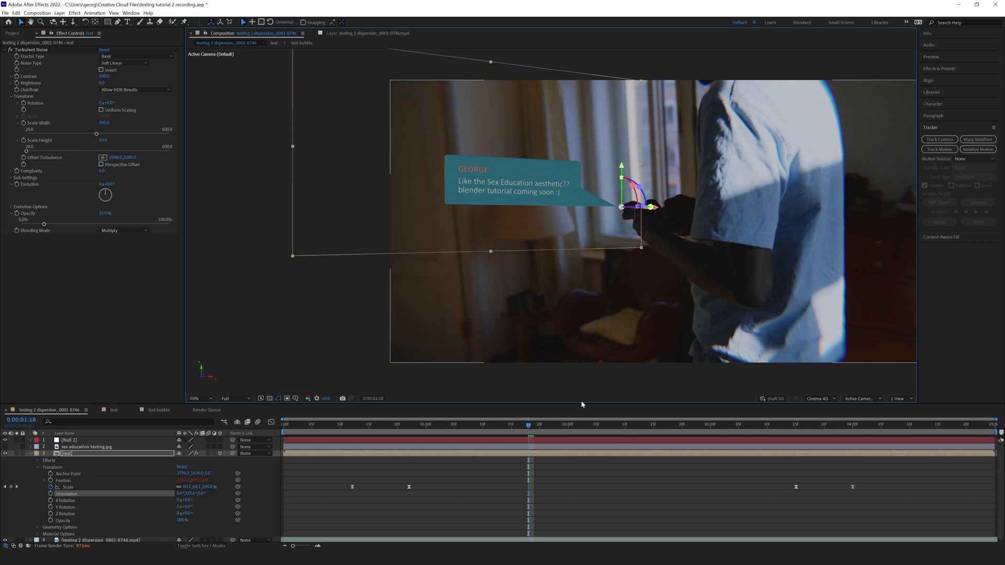
{"action": "left_click_drag", "start_coordinate": [529, 425], "coordinate": [449, 426]}
{"action": "key", "text": "Home"}
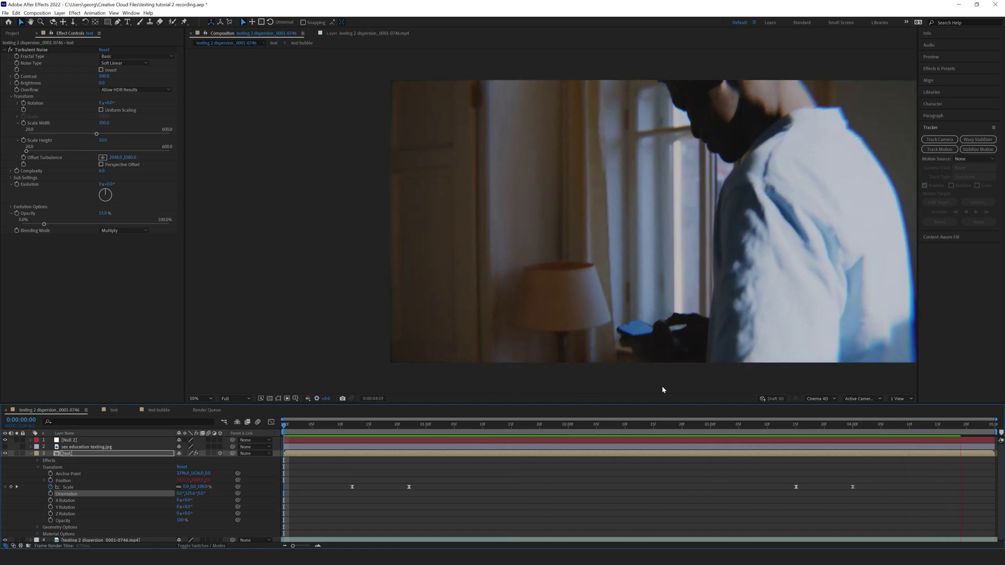
{"action": "key", "text": "space"}
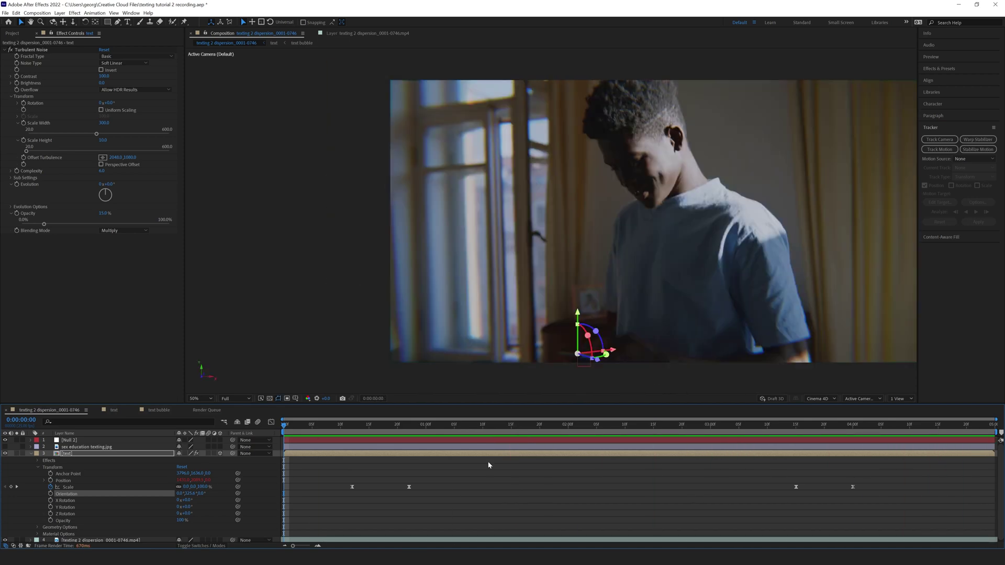
{"action": "key", "text": "space"}
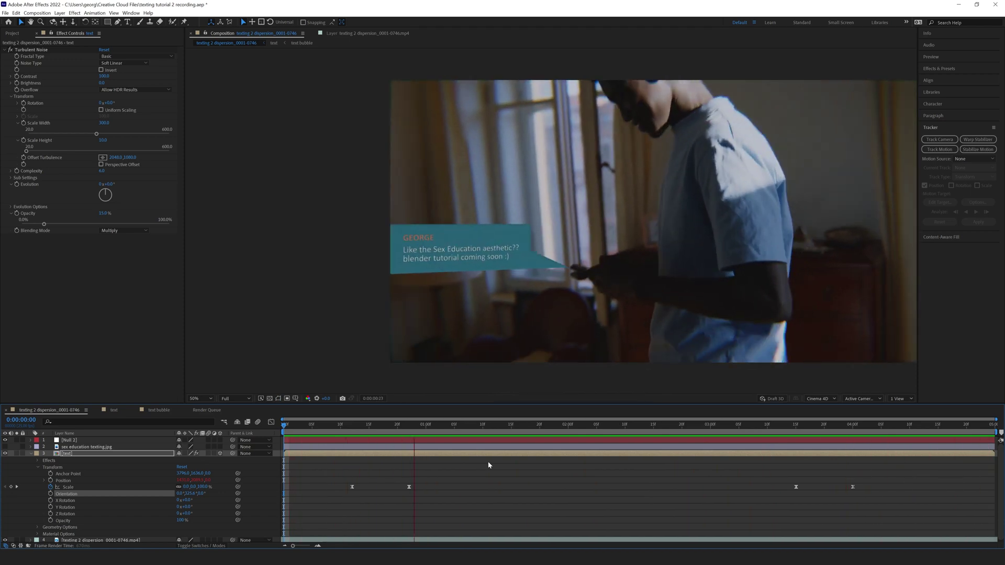
{"action": "key", "text": "space"}
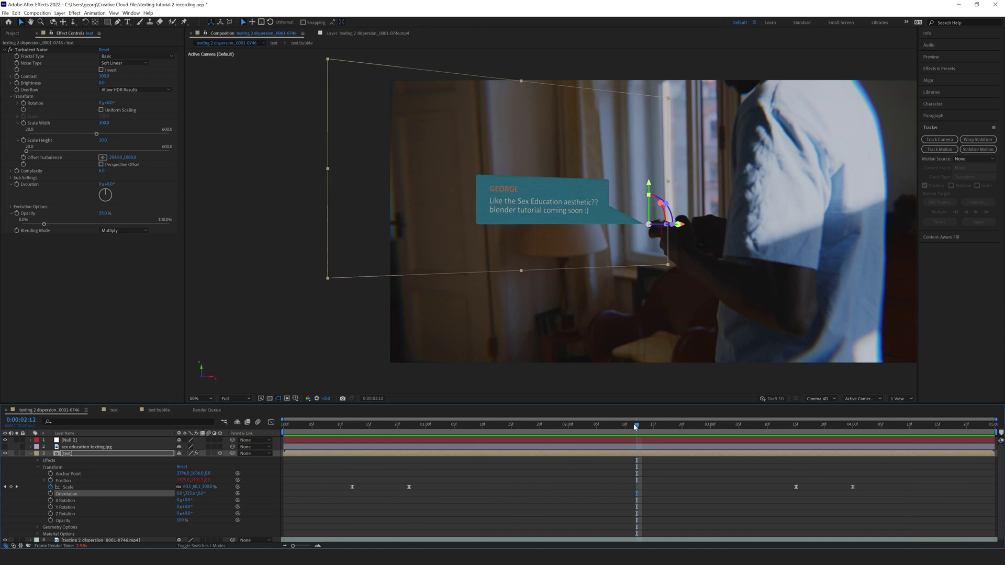
Enable motion blur on the text bubble layer and check it at 0:00:01:00
{"action": "left_click_drag", "start_coordinate": [648, 430], "coordinate": [592, 434]}
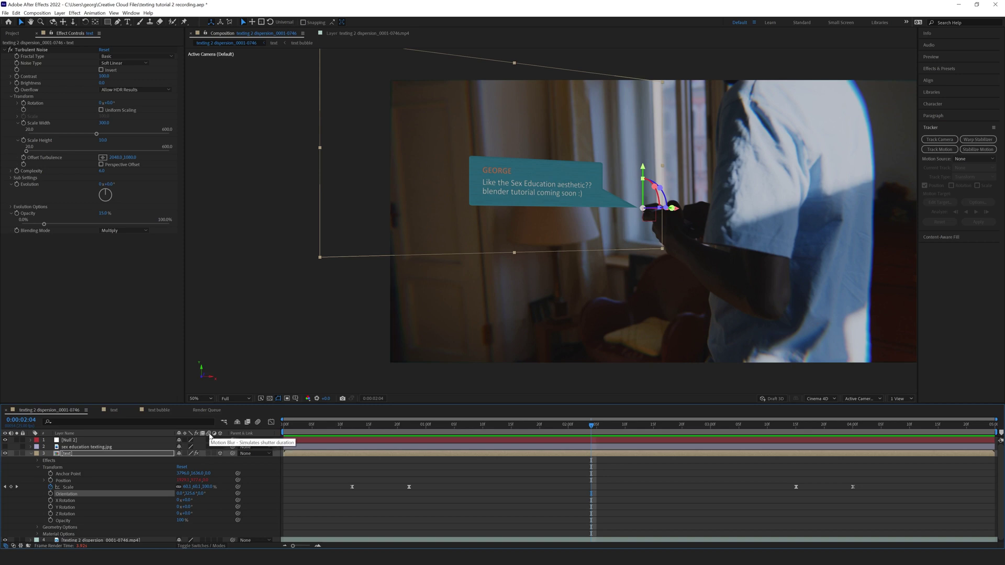
{"action": "left_click", "coordinate": [208, 453]}
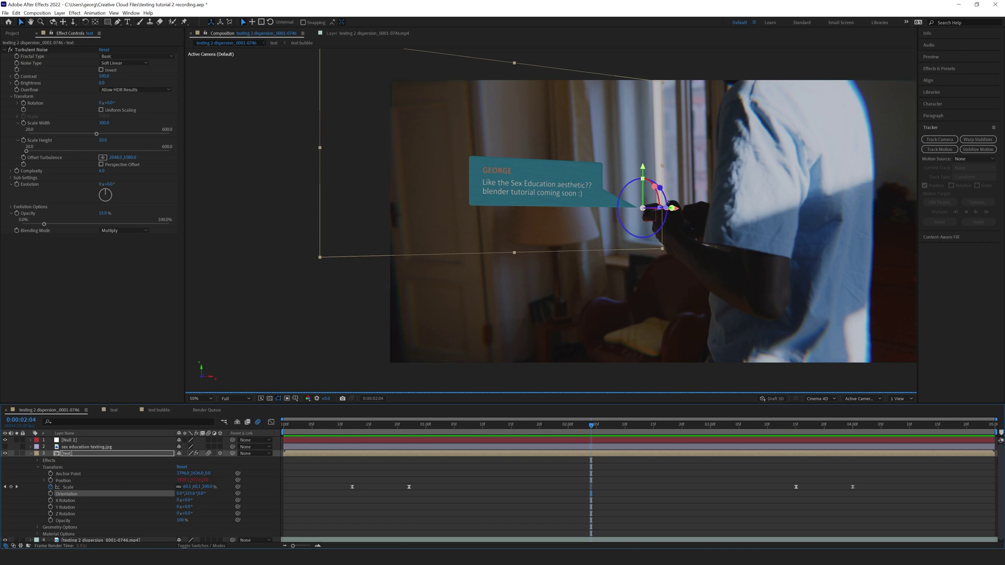
{"action": "left_click", "coordinate": [516, 424]}
{"action": "left_click", "coordinate": [426, 424]}
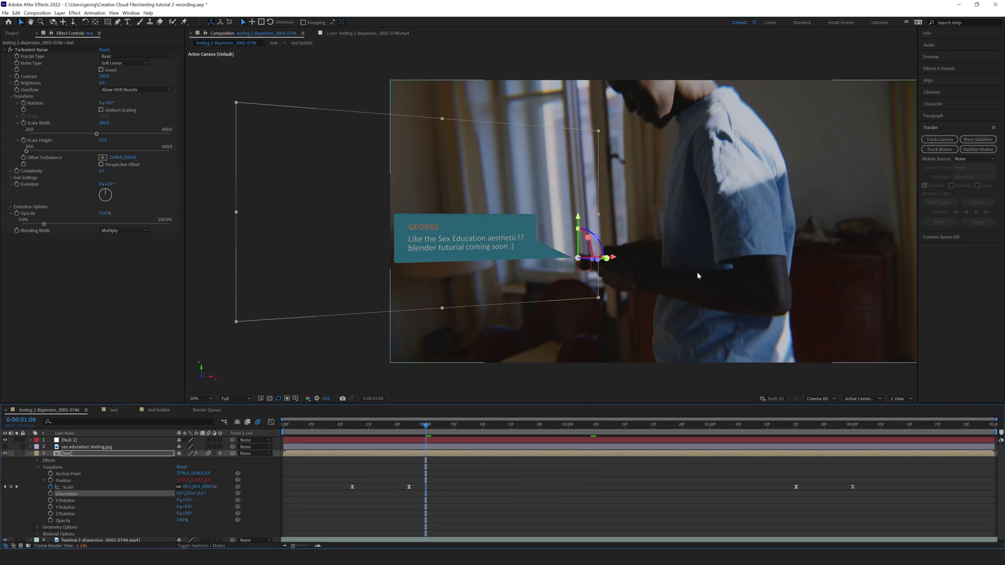
{"action": "left_click_drag", "start_coordinate": [430, 426], "coordinate": [466, 428]}
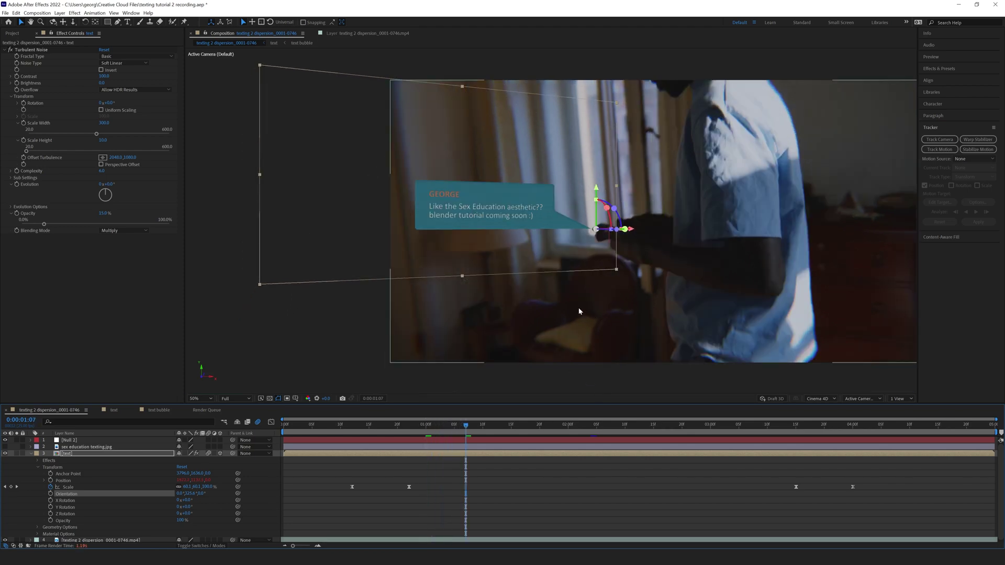